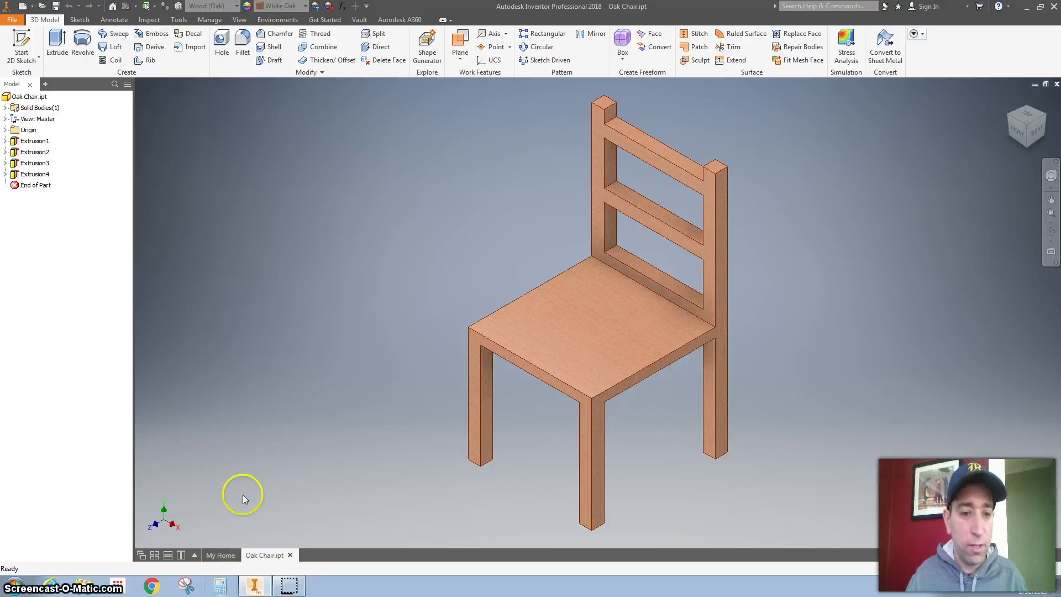
Create a new part from the Standard (in).ipt template, check the Oak Chair model, then return to Part3
click(13, 22)
click(39, 56)
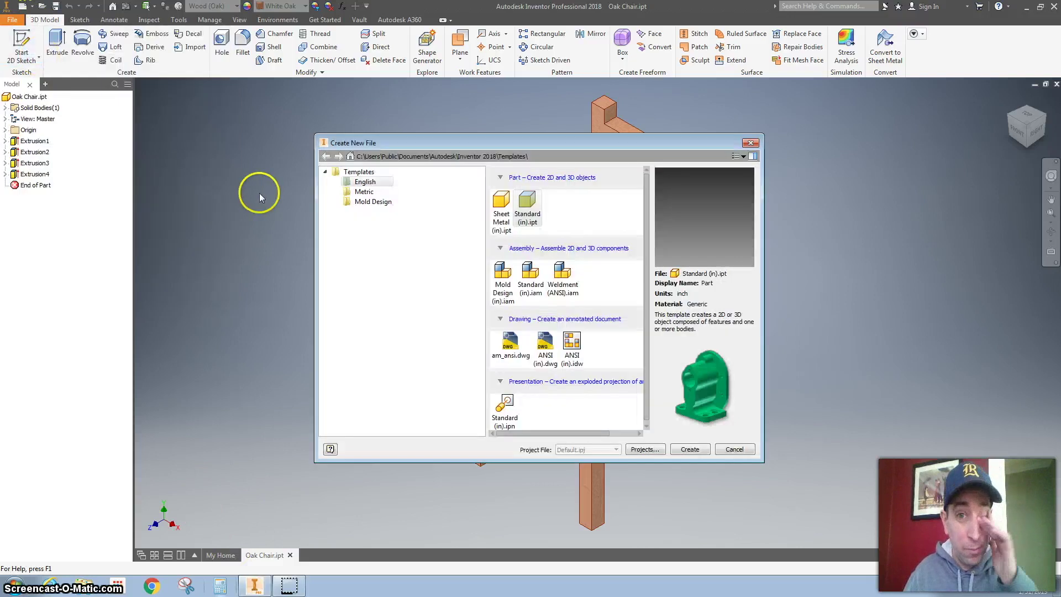
double_click(527, 202)
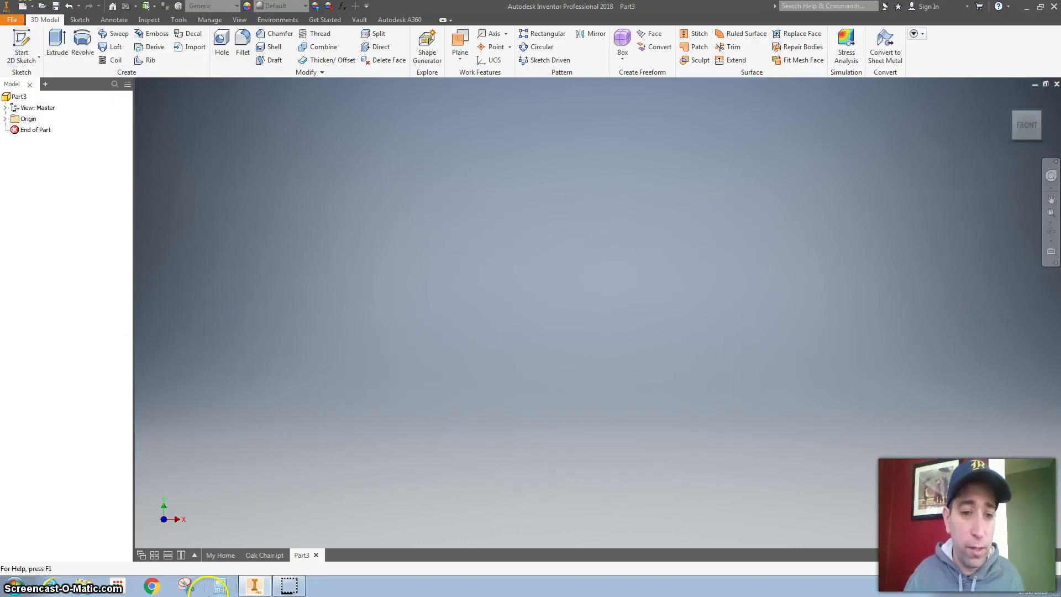
click(265, 555)
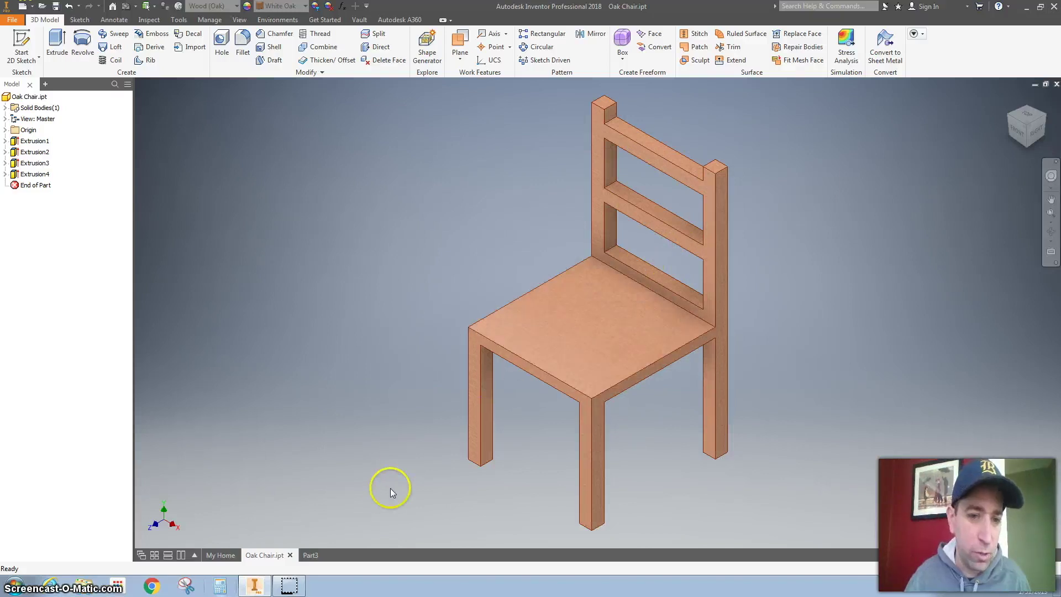
click(310, 555)
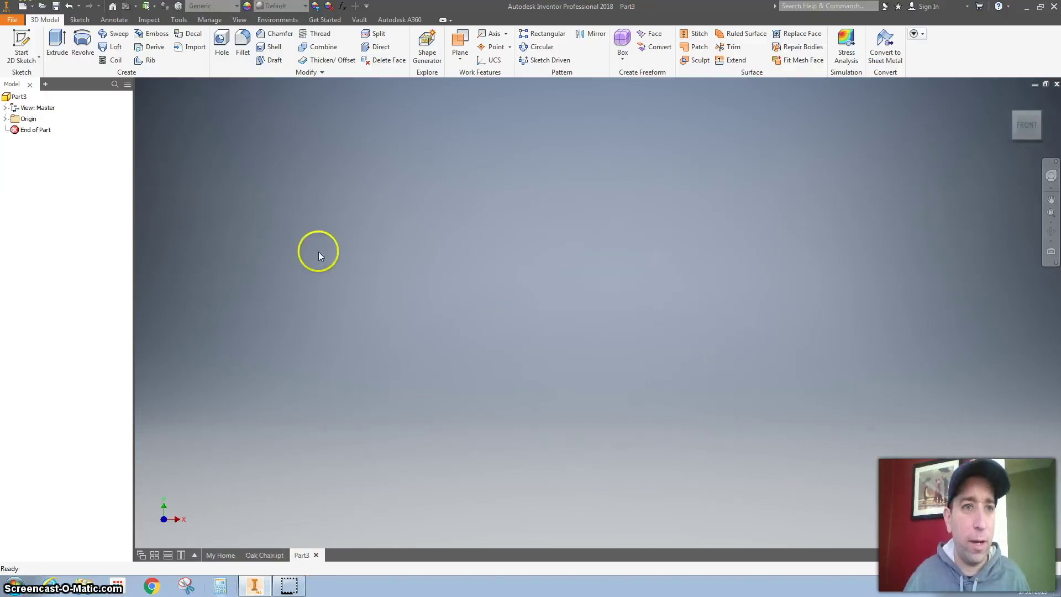
Start a sketch on the YZ plane and draw the front edge, seat top and backrest inner edge lines
click(20, 41)
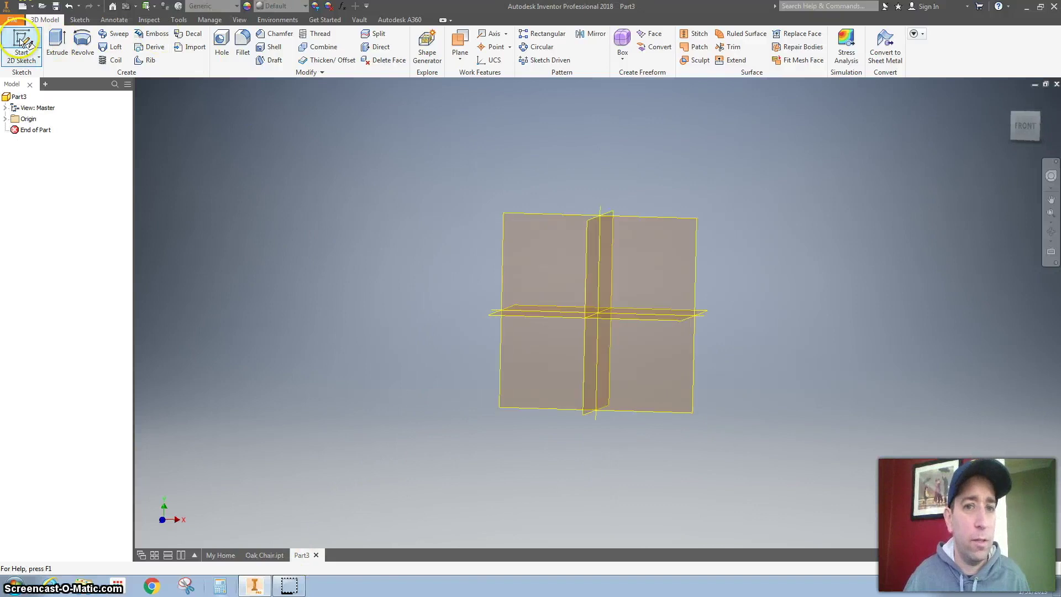
click(505, 221)
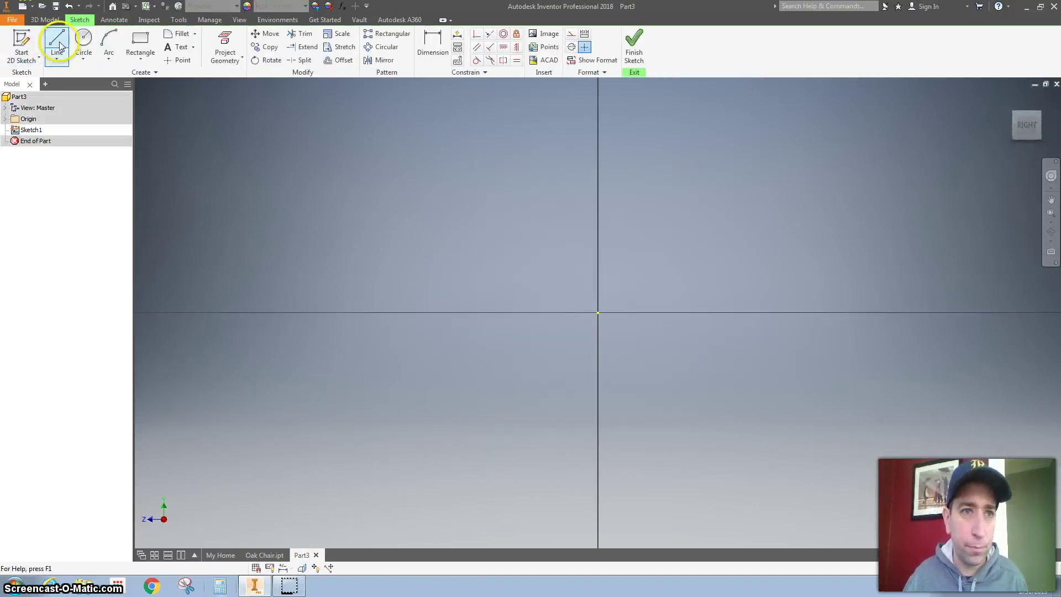
click(59, 45)
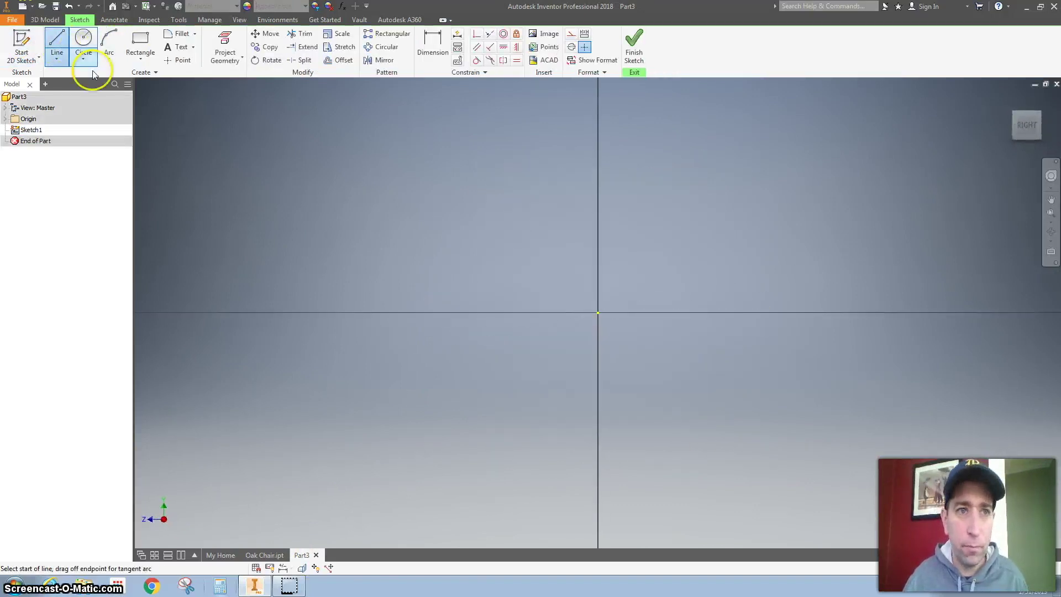
click(598, 313)
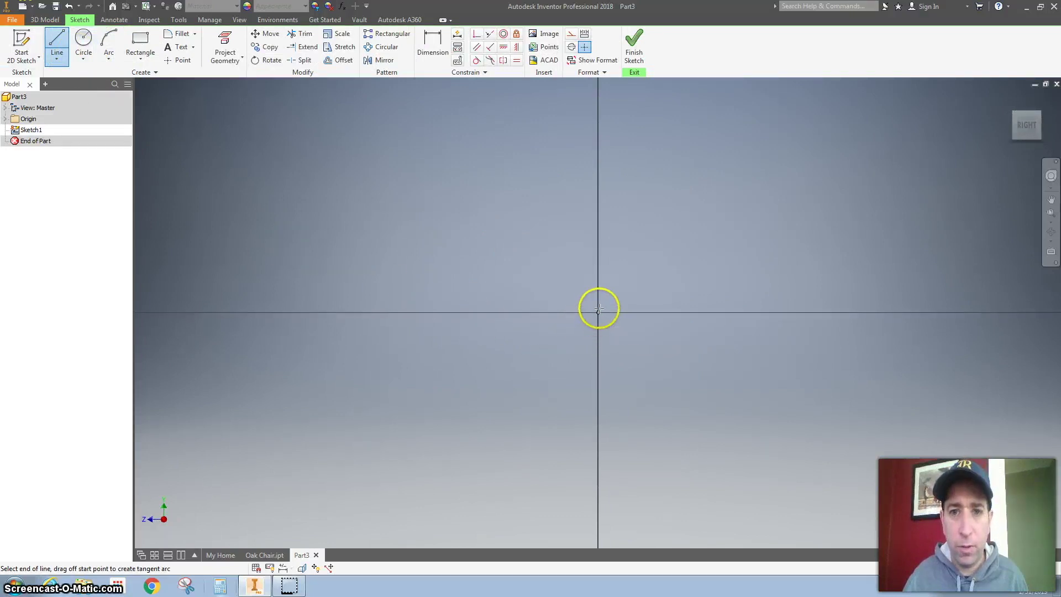
click(608, 122)
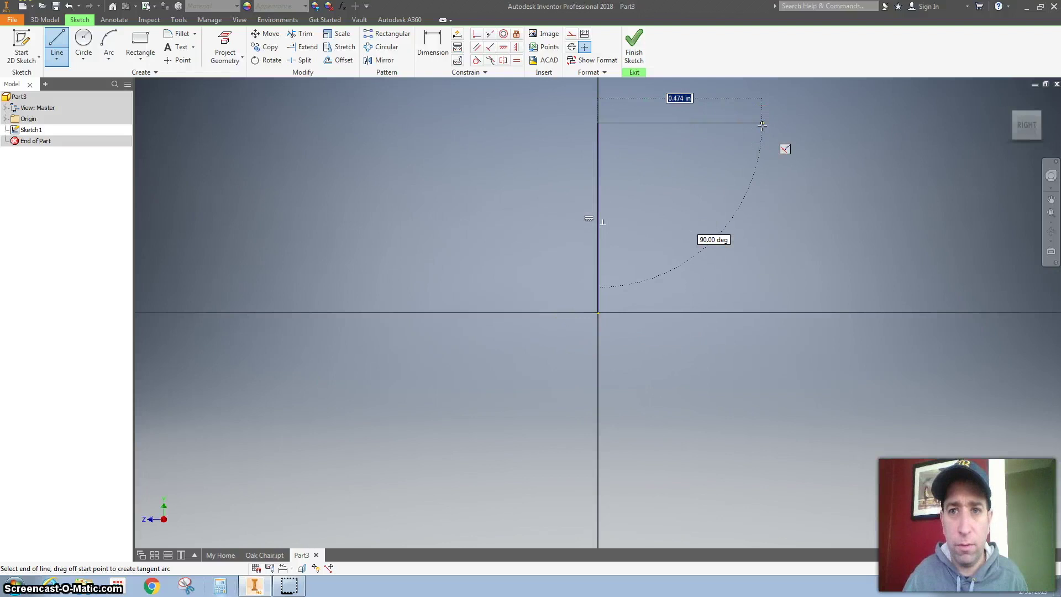
click(762, 124)
mouse_move(763, 125)
middle_down()
mouse_move(621, 309)
mouse_move(612, 301)
middle_up()
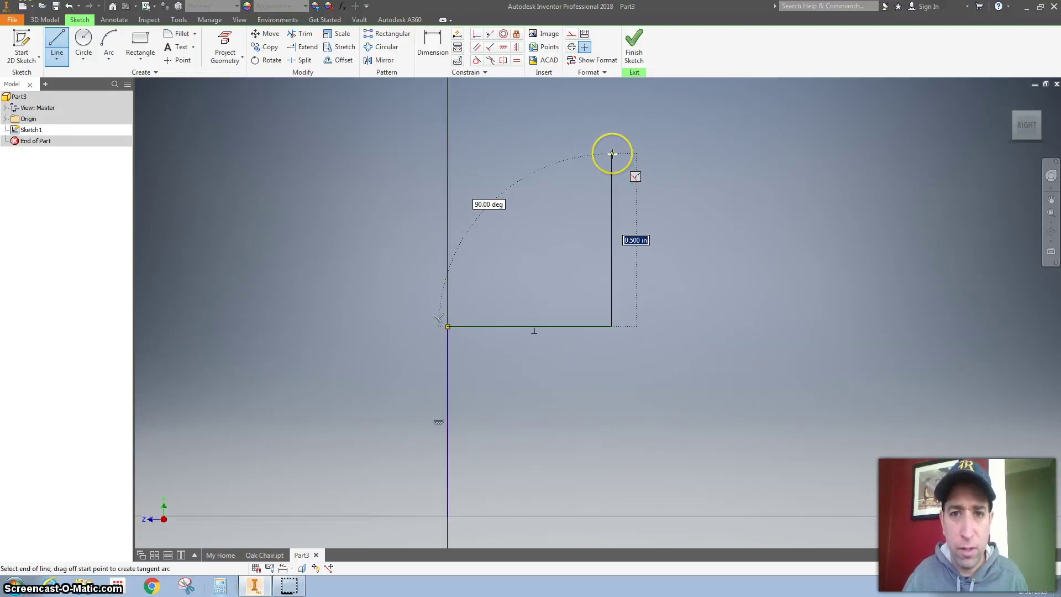
click(613, 153)
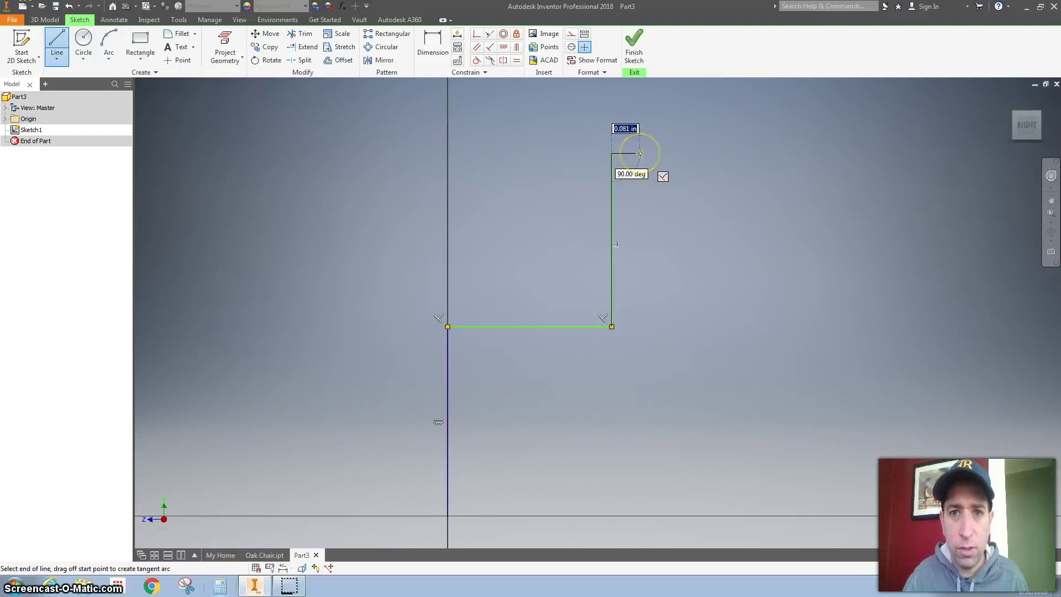
Close the chair profile with the backrest top, back leg, seat underside and front leg lines
click(640, 154)
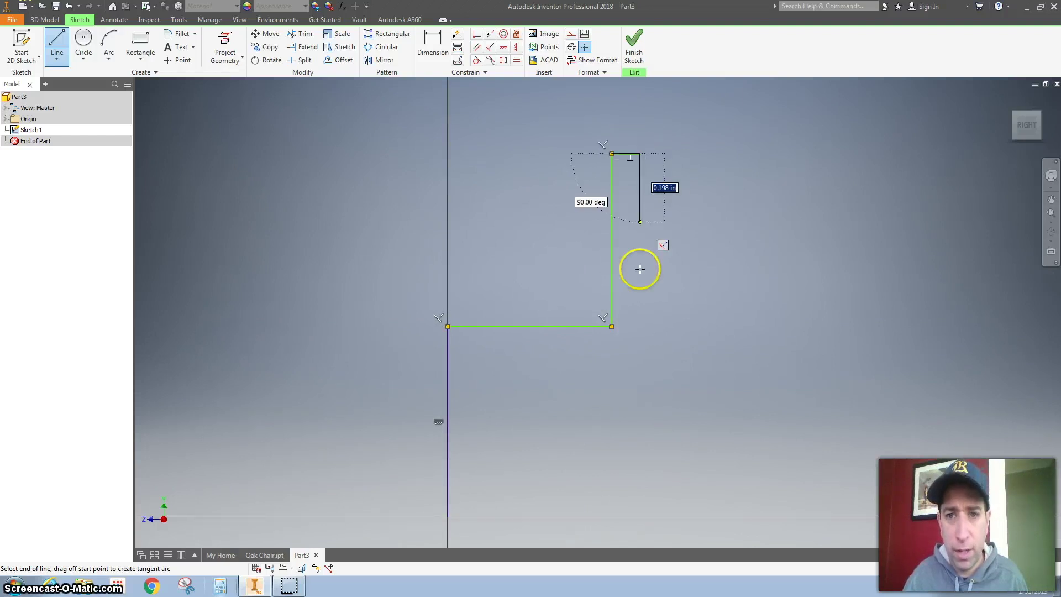
click(641, 519)
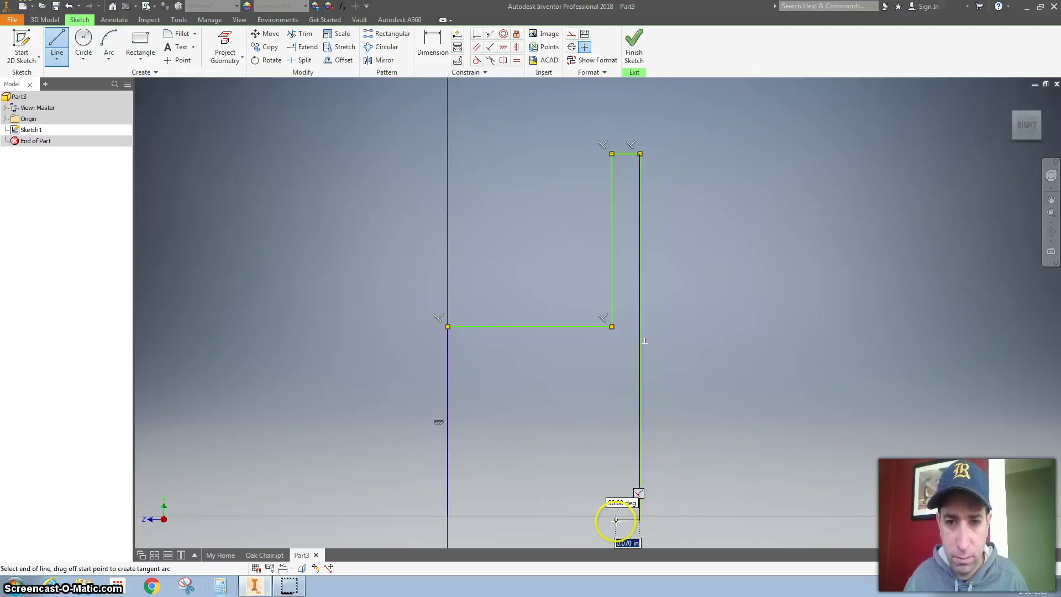
click(615, 520)
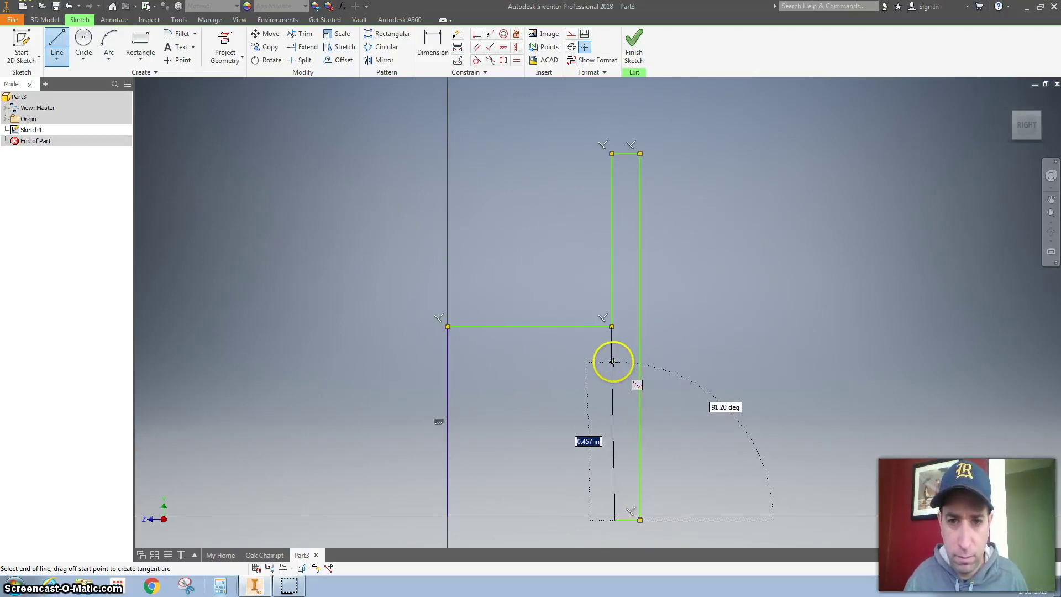
click(612, 362)
click(463, 362)
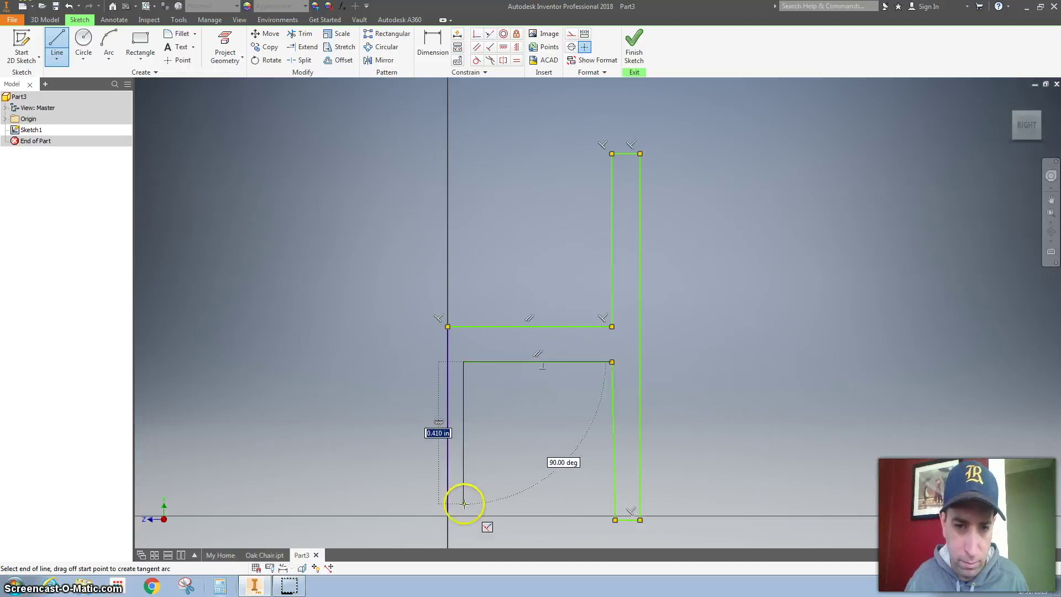
click(463, 515)
click(447, 517)
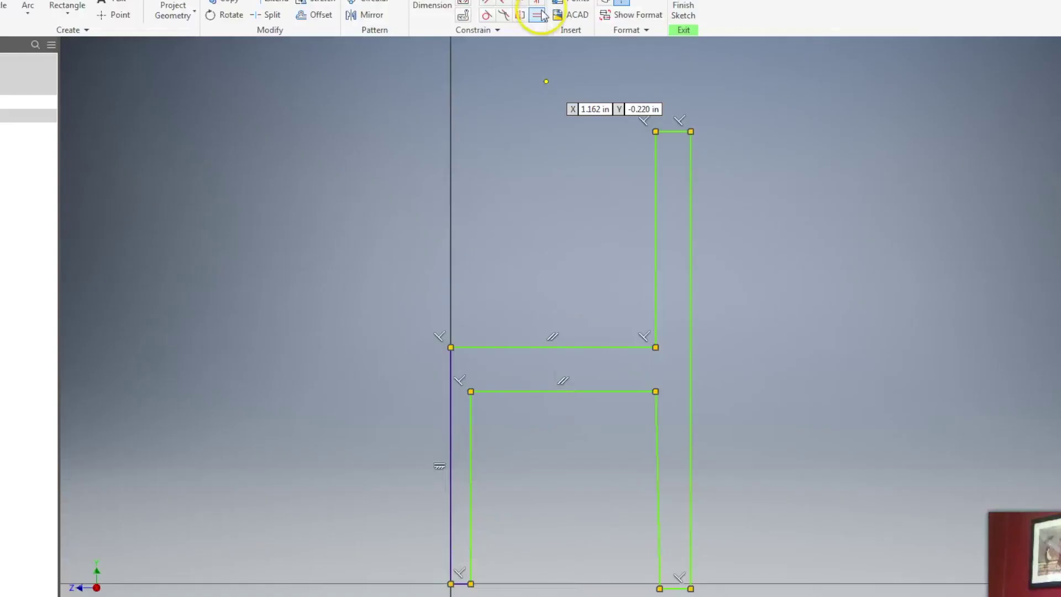
click(517, 60)
Make the backrest top and leg bottoms equal, and the two inner leg edges equal
click(539, 15)
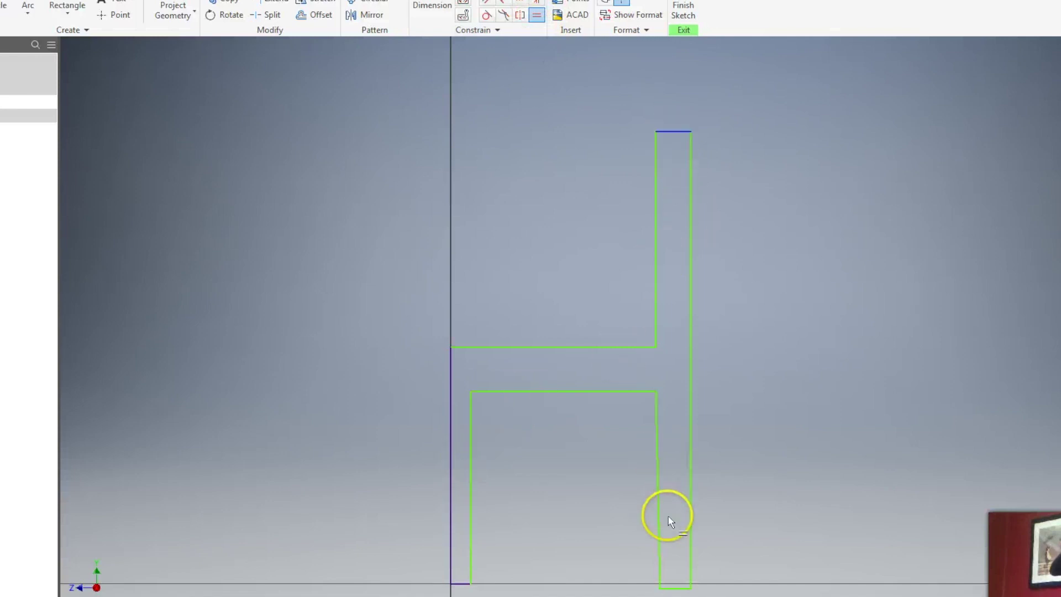
click(675, 587)
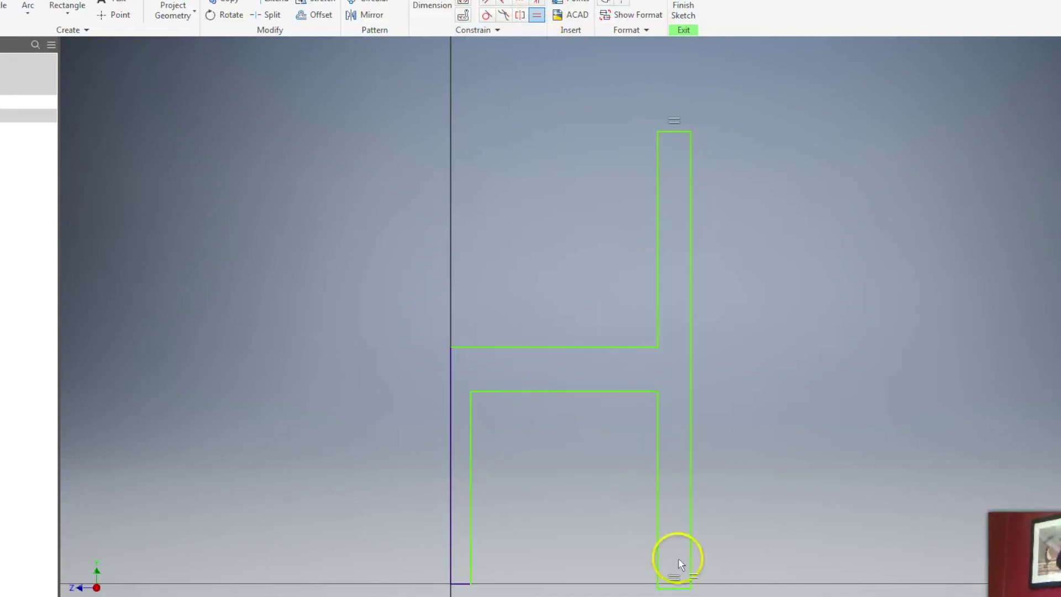
click(675, 588)
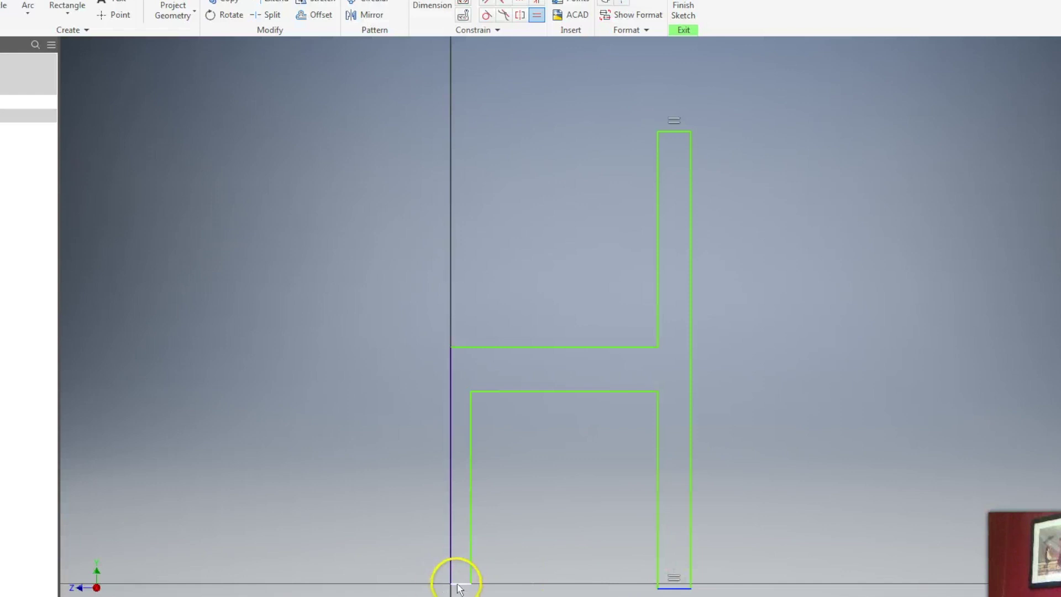
click(460, 583)
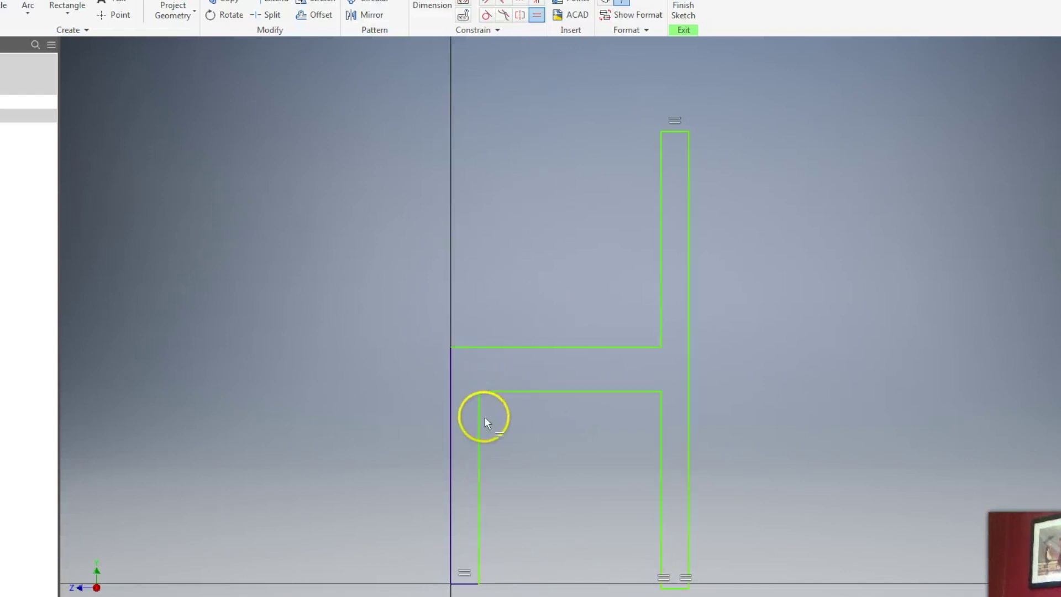
click(661, 409)
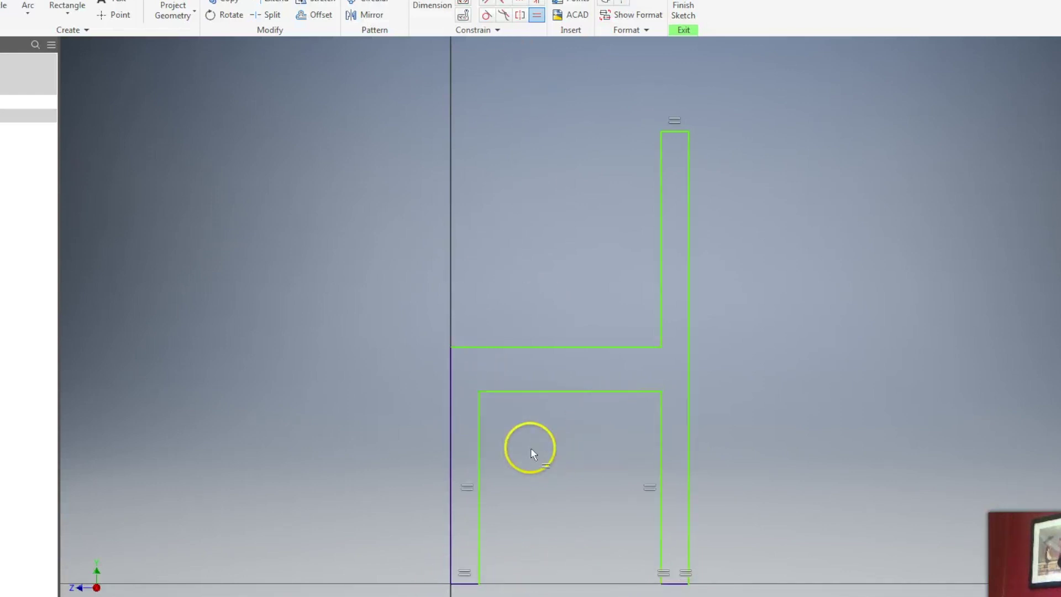
Dimension the outer back height at 40 and the seat height at 18.500
click(430, 6)
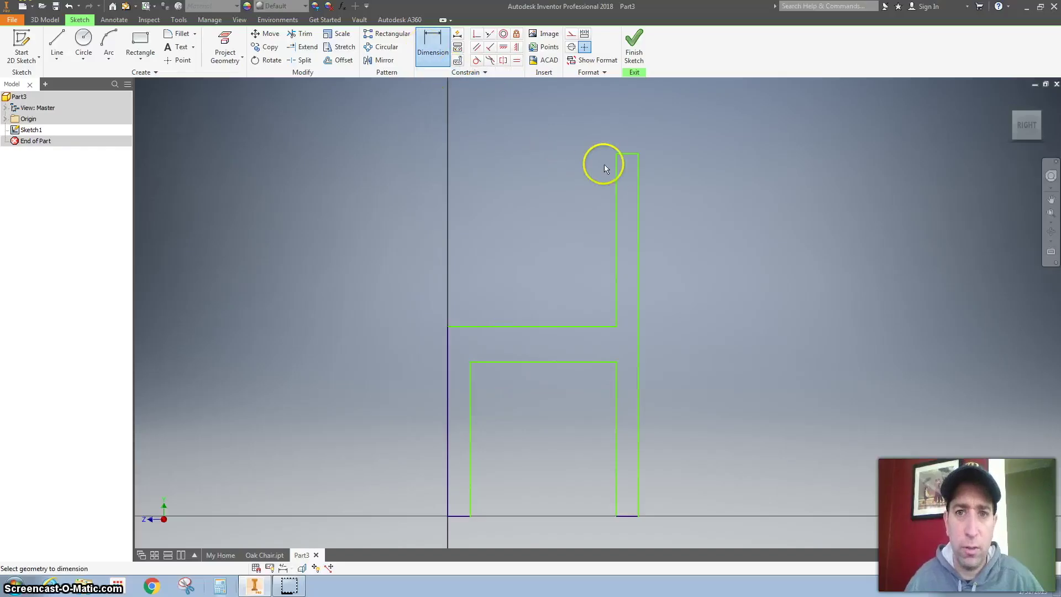
click(636, 178)
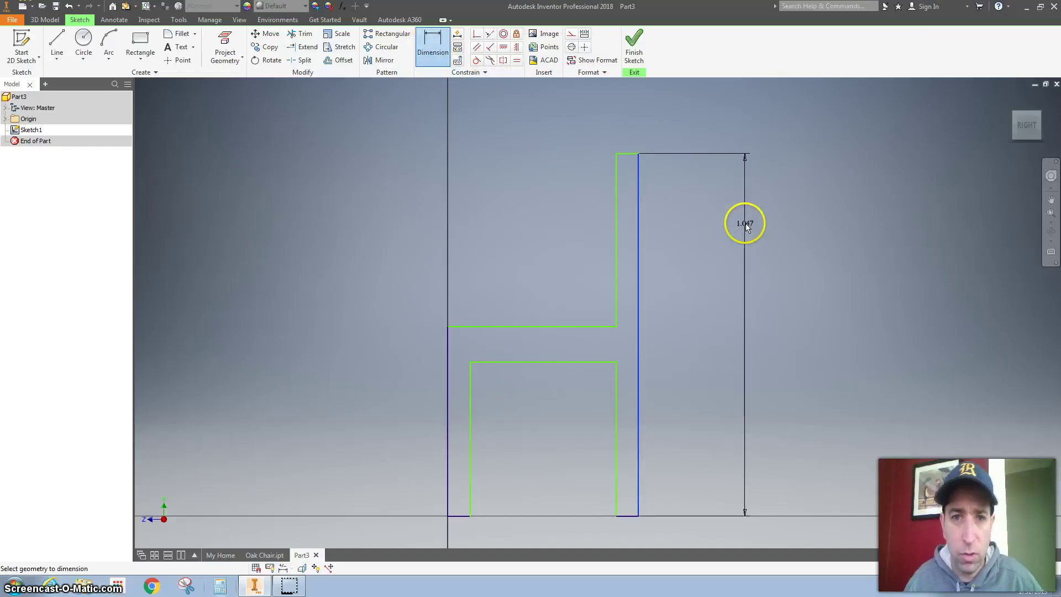
click(745, 224)
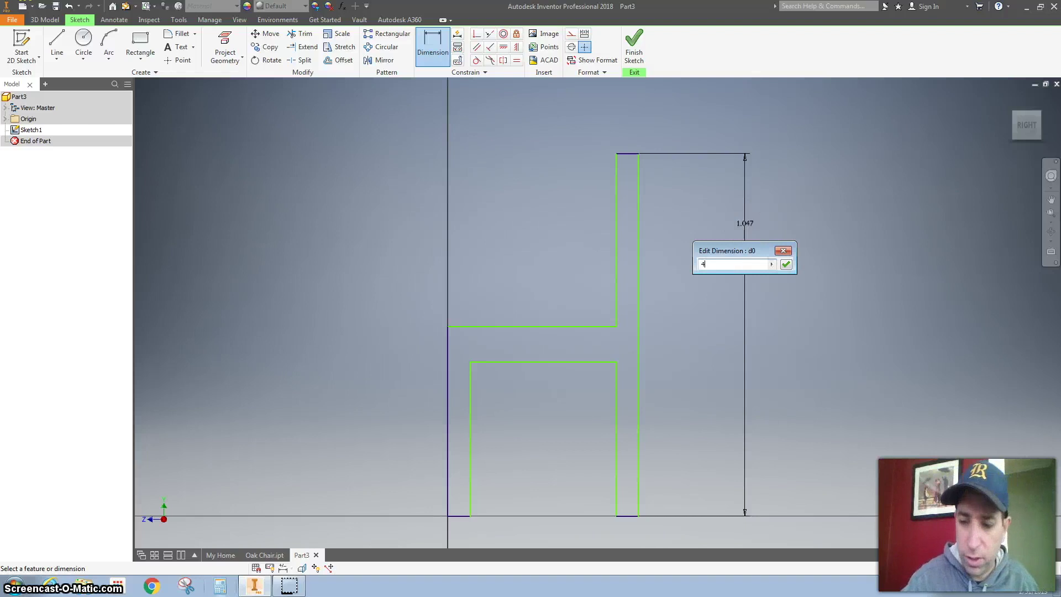
key(Return)
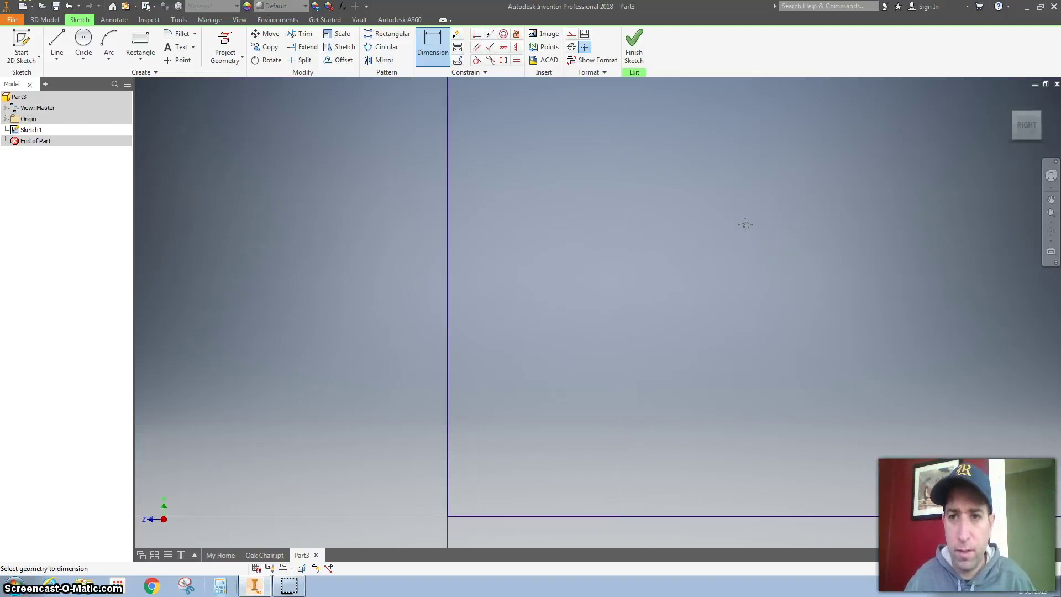
key(F6)
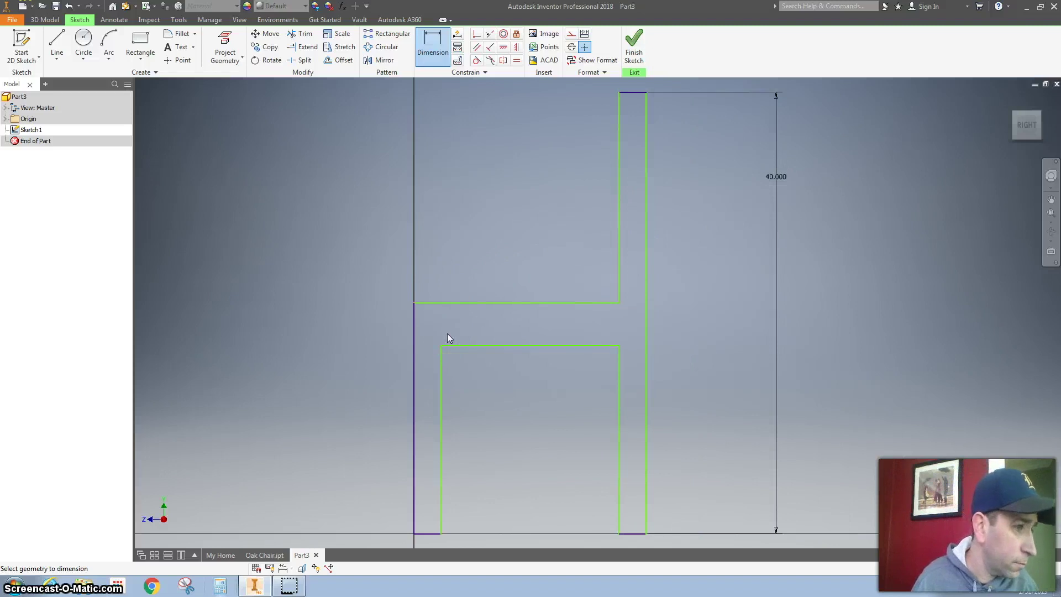
click(415, 348)
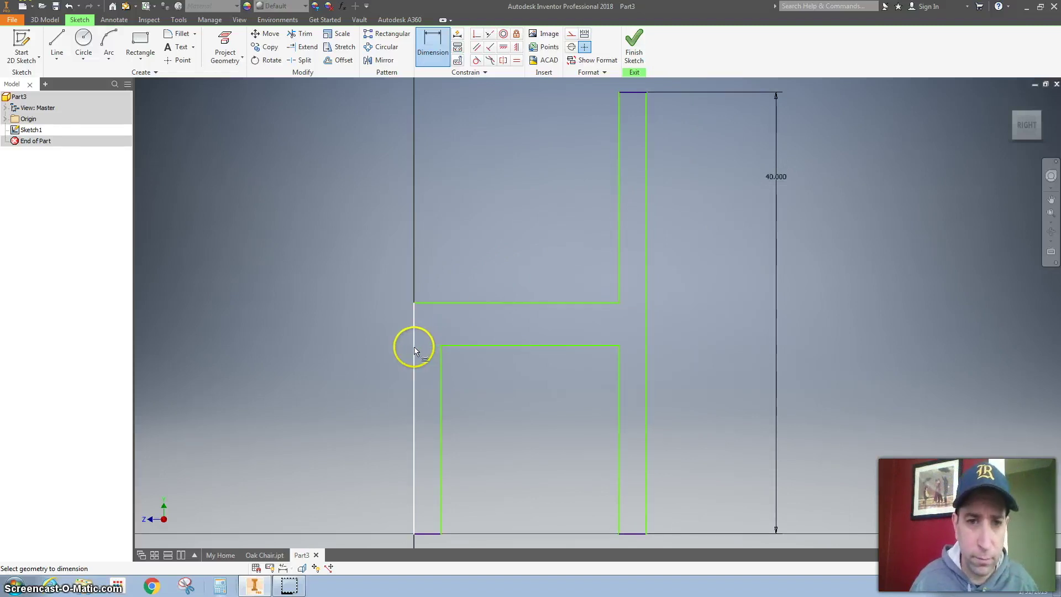
click(362, 351)
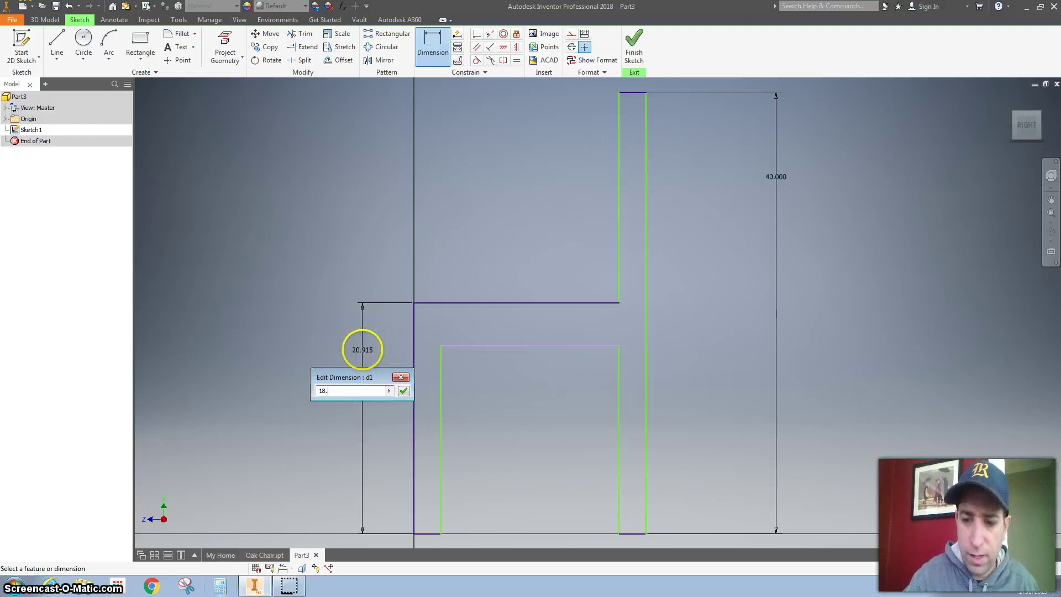
key(Return)
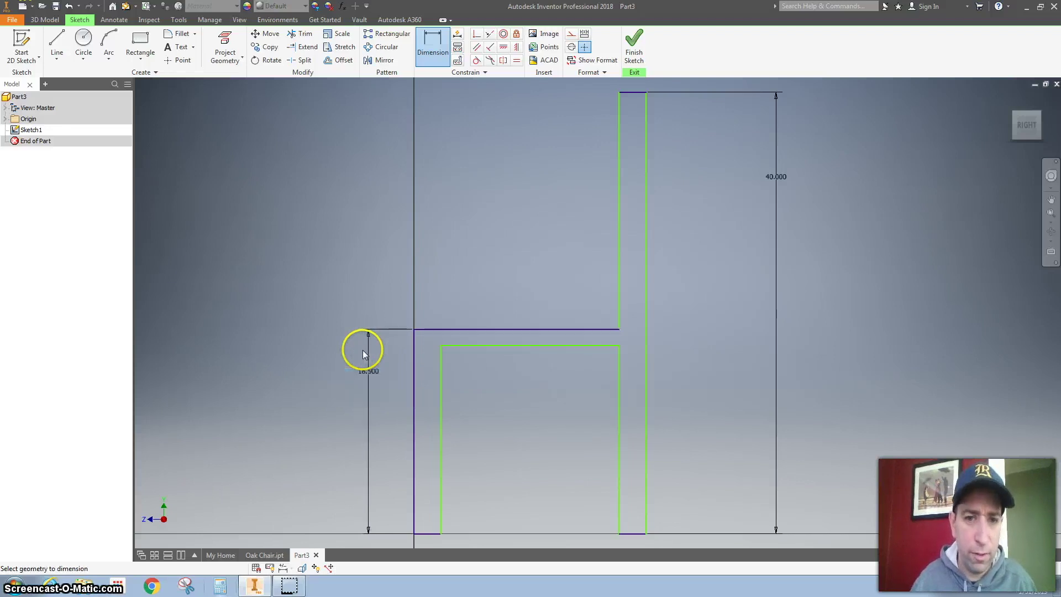
Dimension the front leg width to 2 and the overall chair depth to 22
click(423, 533)
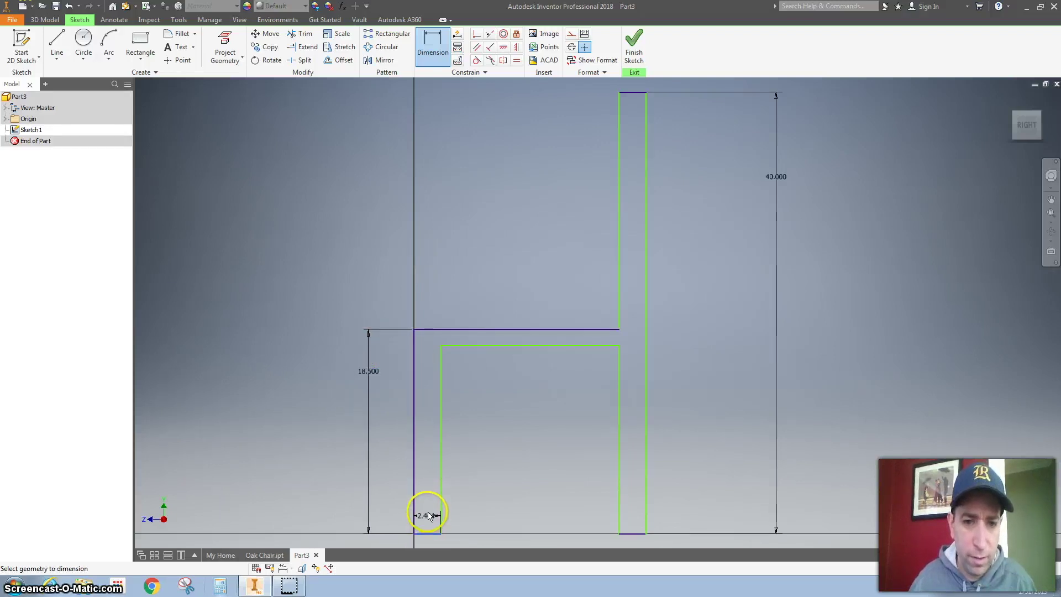
click(427, 512)
text(2.4441059)
key(Return)
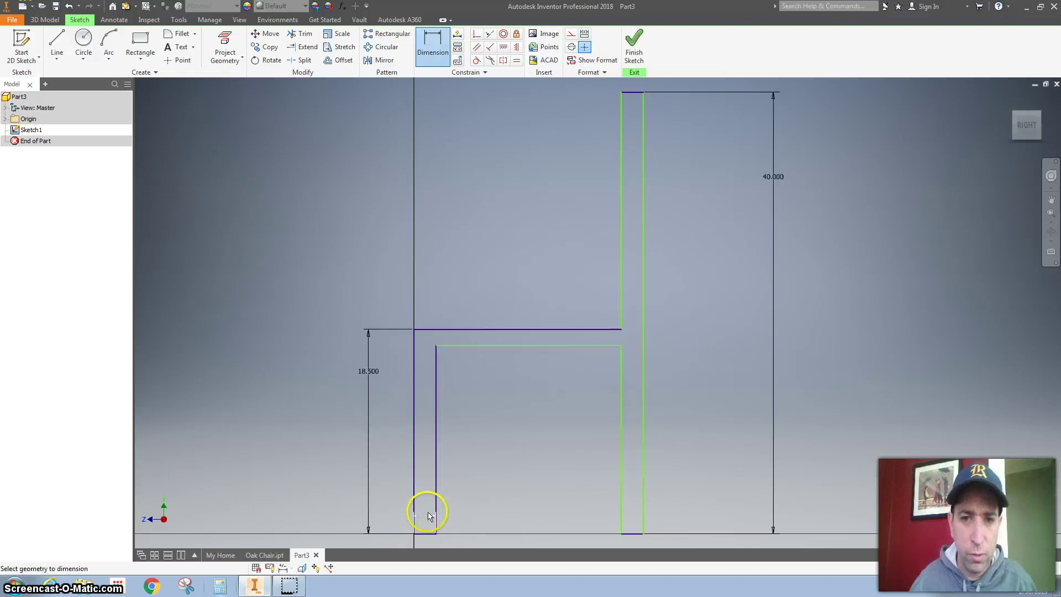
click(416, 373)
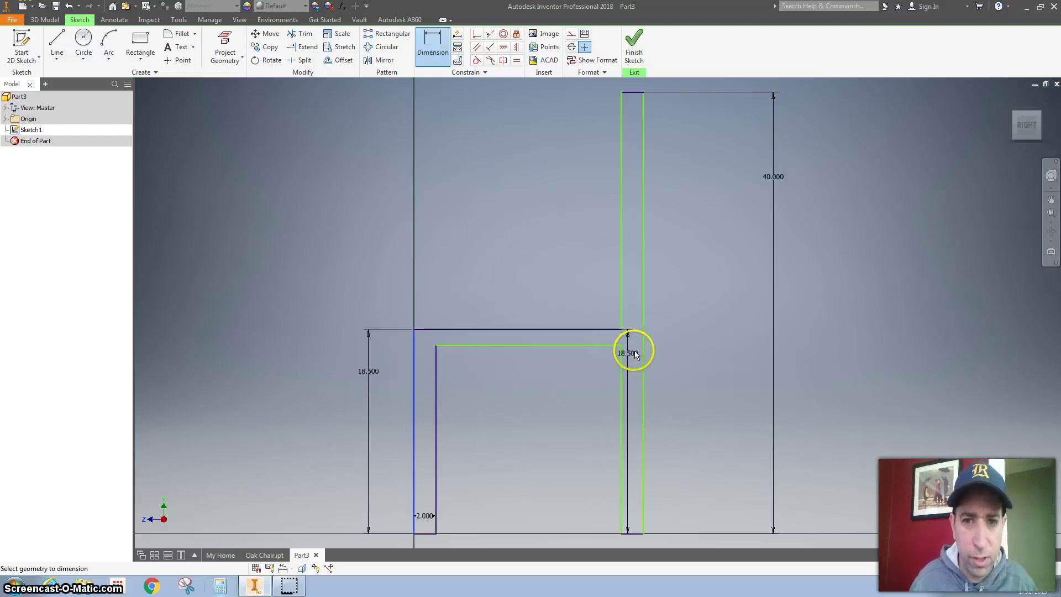
click(641, 348)
click(520, 276)
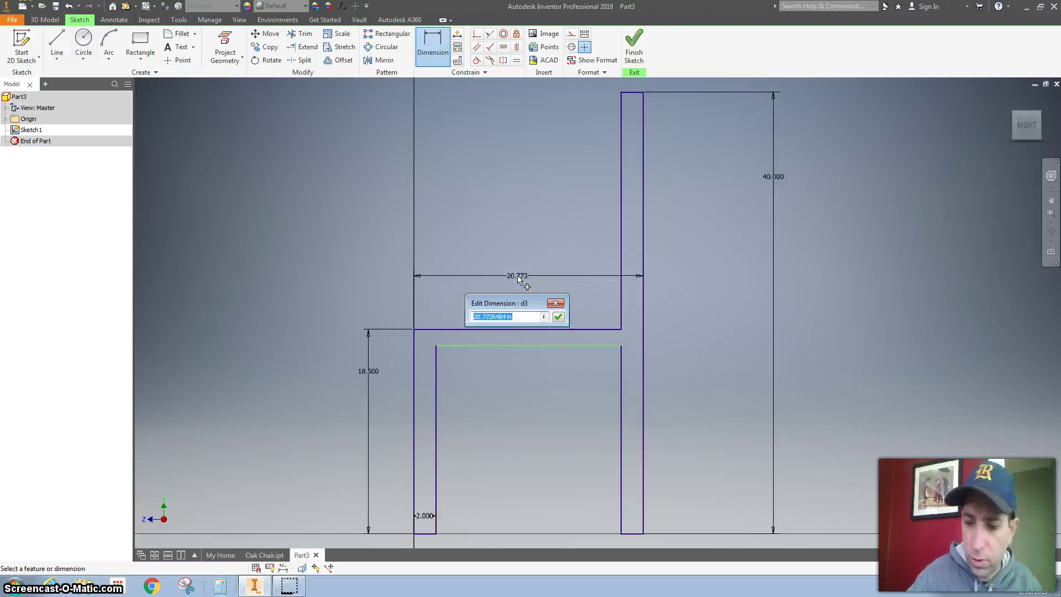
key(Return)
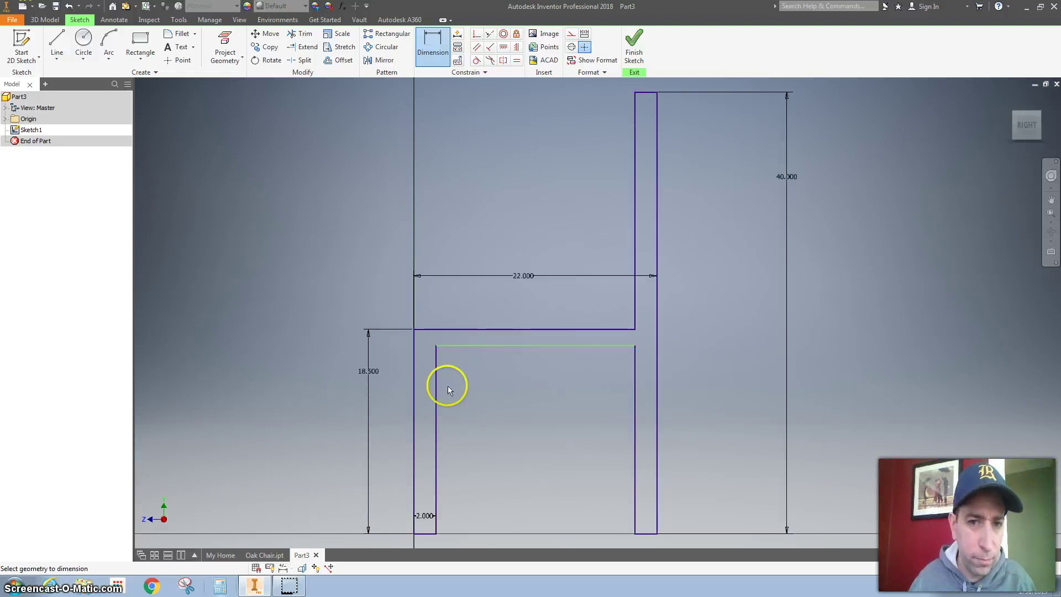
Set the seat underside height to 18.5-1.5, giving 17.000
click(440, 387)
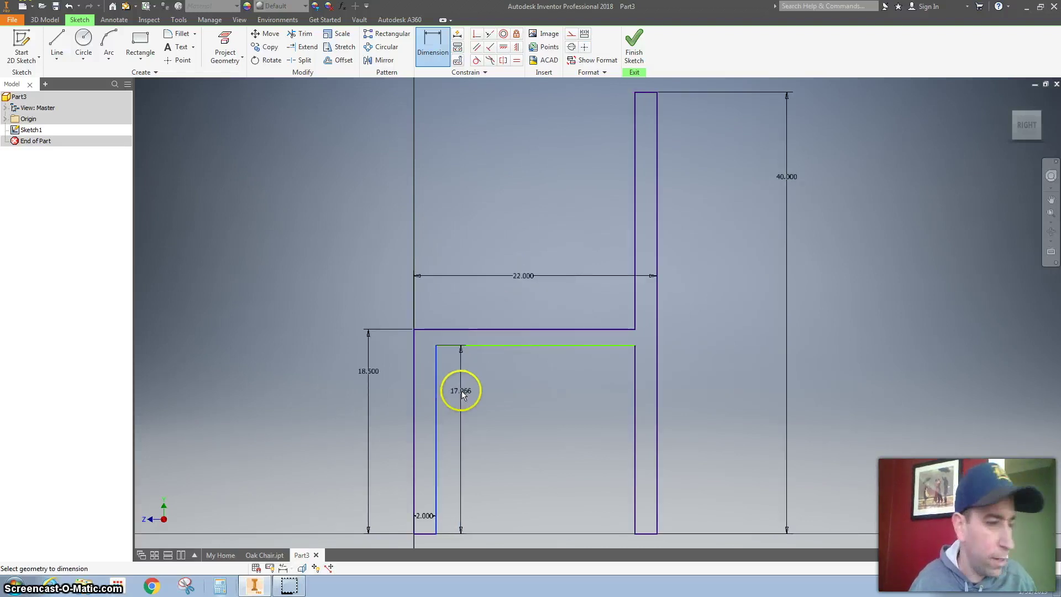
click(462, 392)
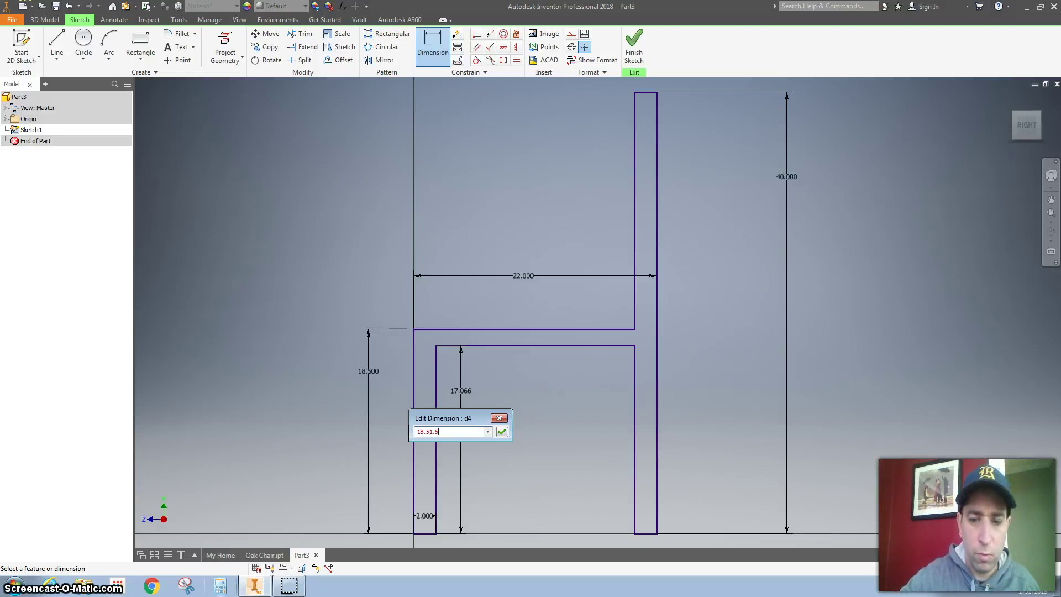
key(Escape)
key(Escape)
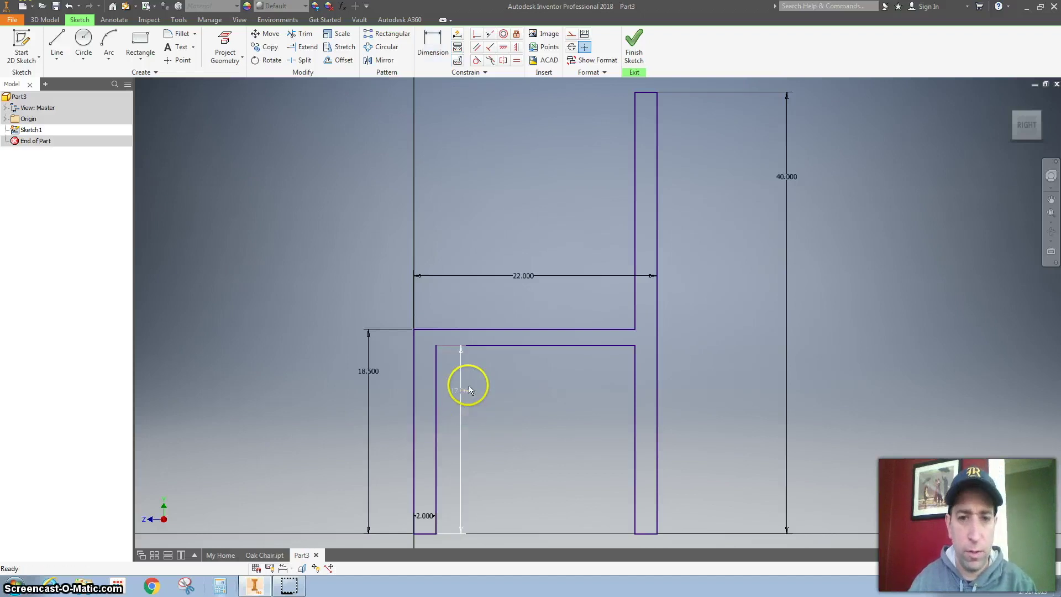
click(464, 393)
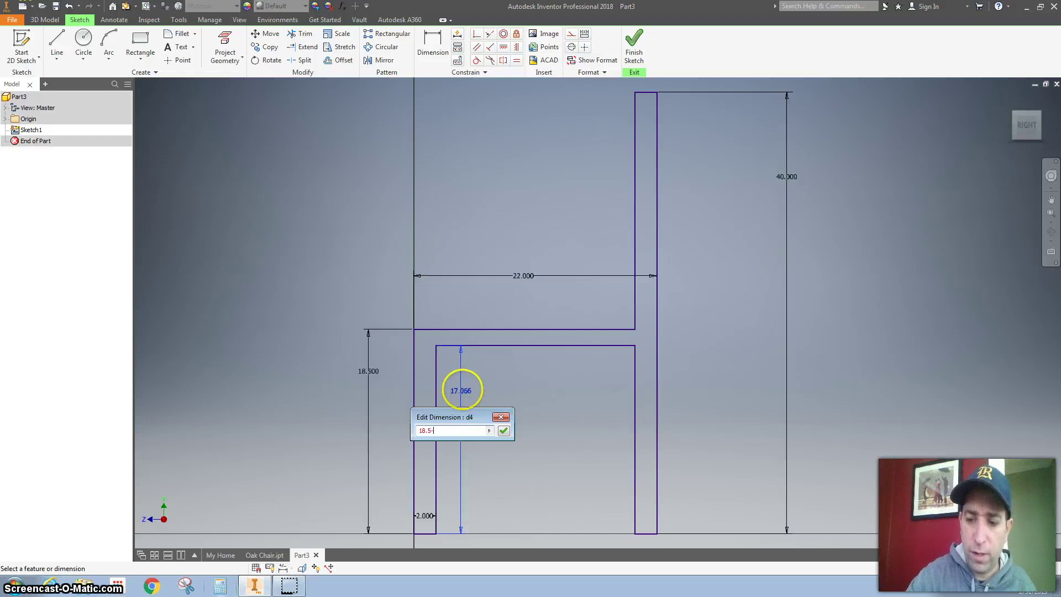
text(18.5-1.5)
key(Return)
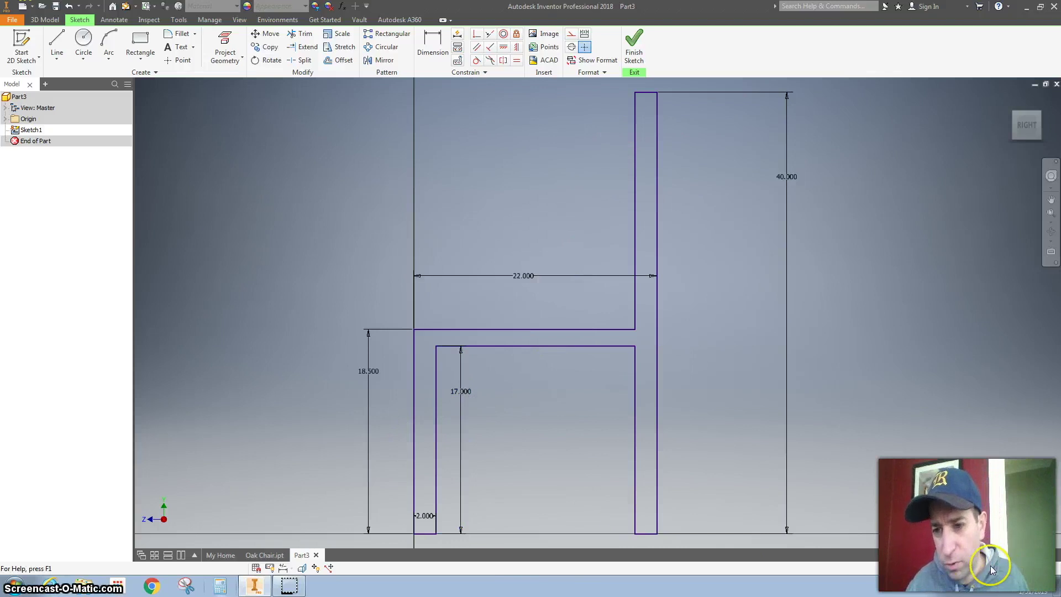
Finish the sketch and extrude the chair profile 20 in into a solid
click(634, 44)
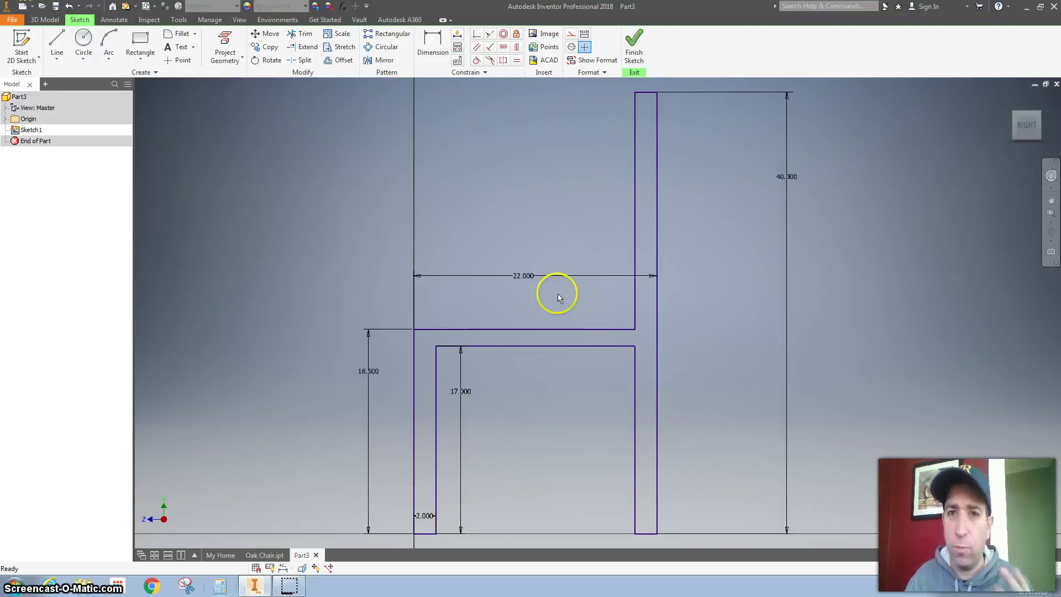
click(636, 52)
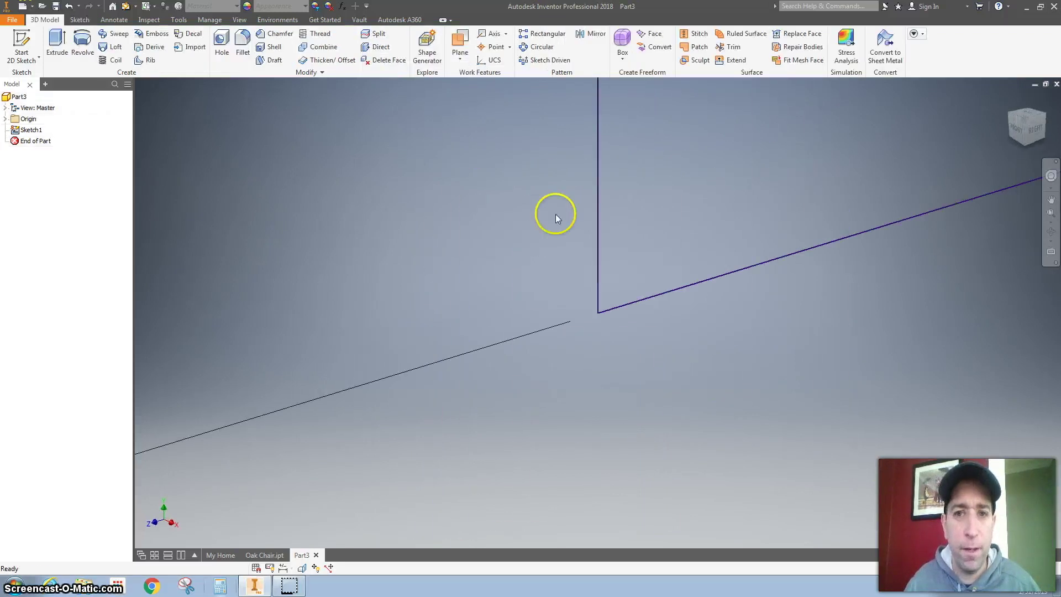
click(57, 44)
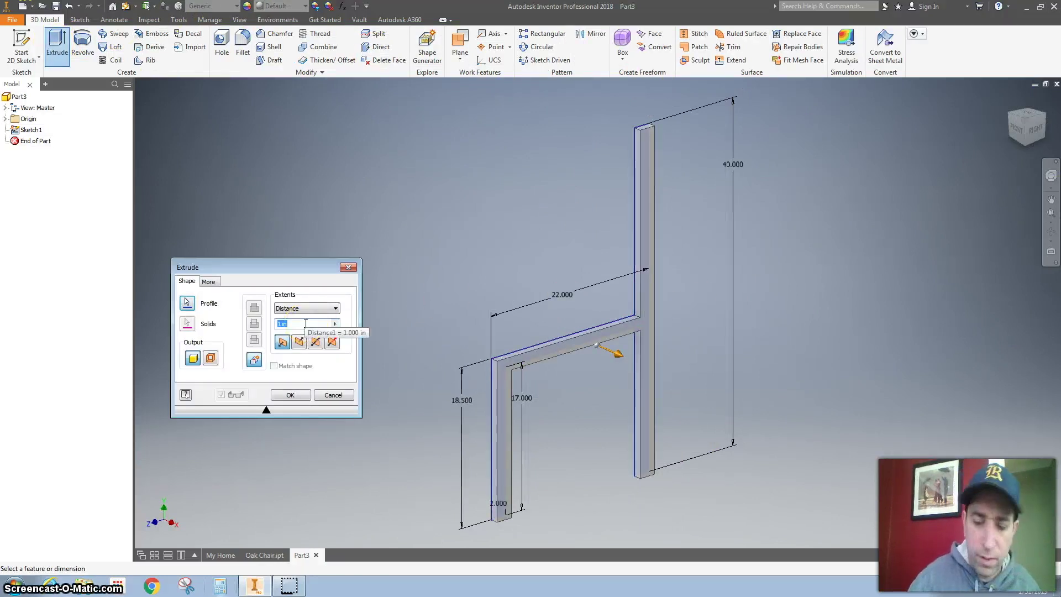
text(20)
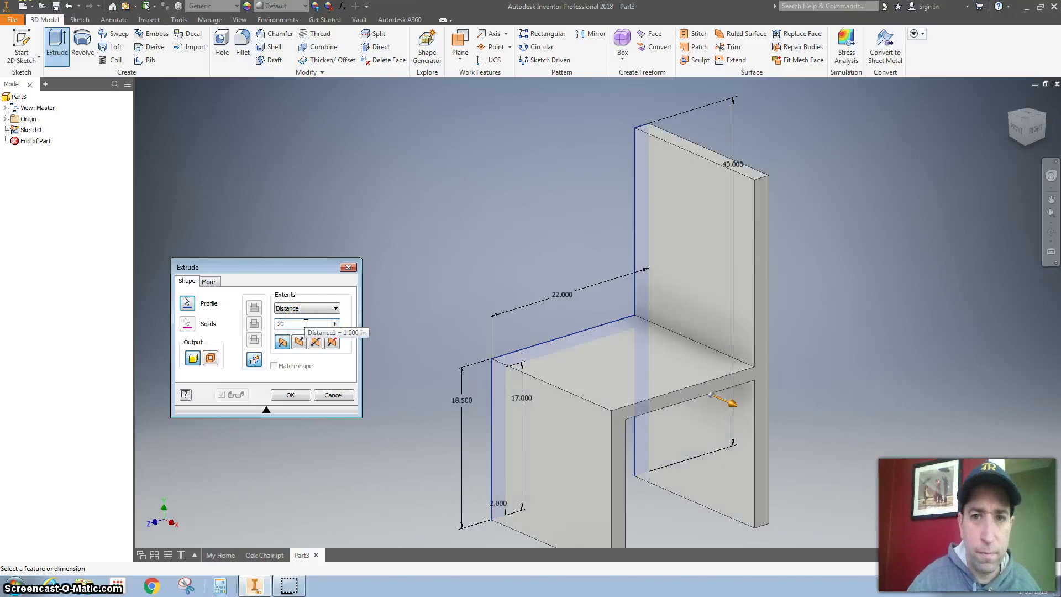
key(Return)
click(678, 224)
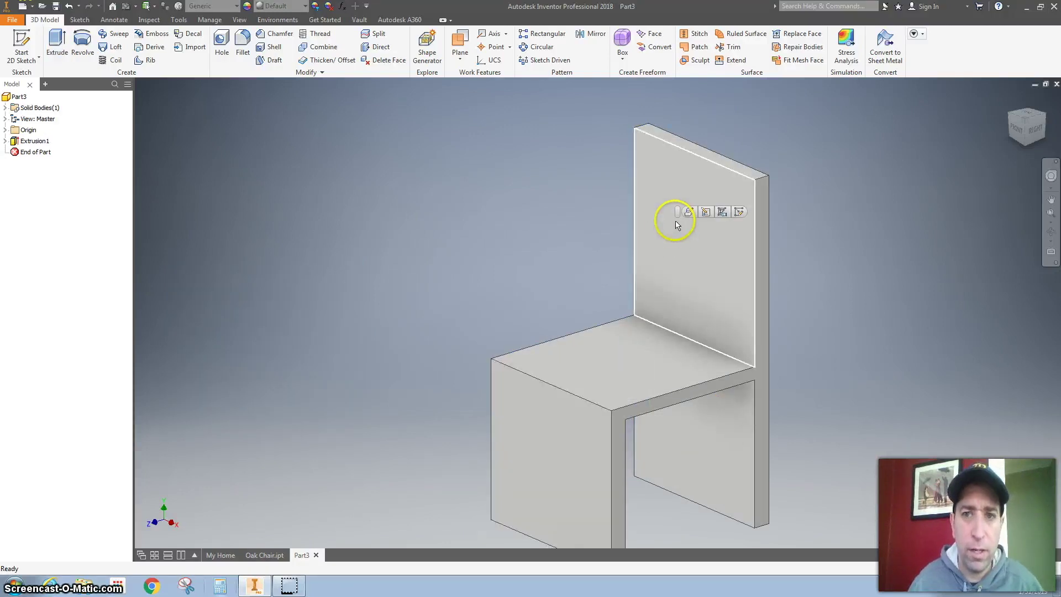
Start a sketch on the chair back face and project the back panel outline
click(744, 210)
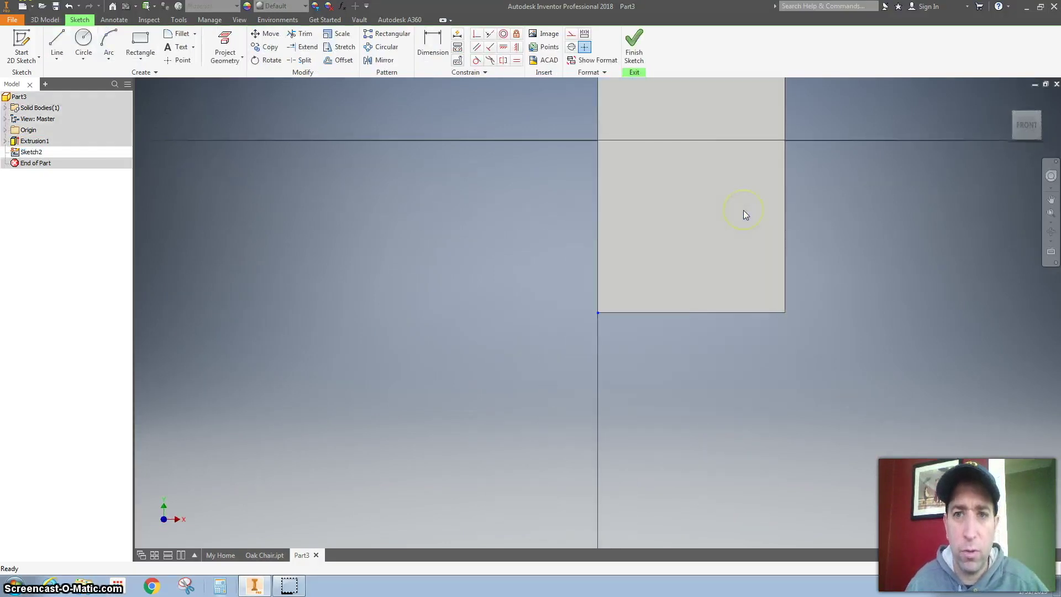
mouse_move(639, 189)
middle_down()
mouse_move(610, 238)
mouse_move(607, 145)
middle_up()
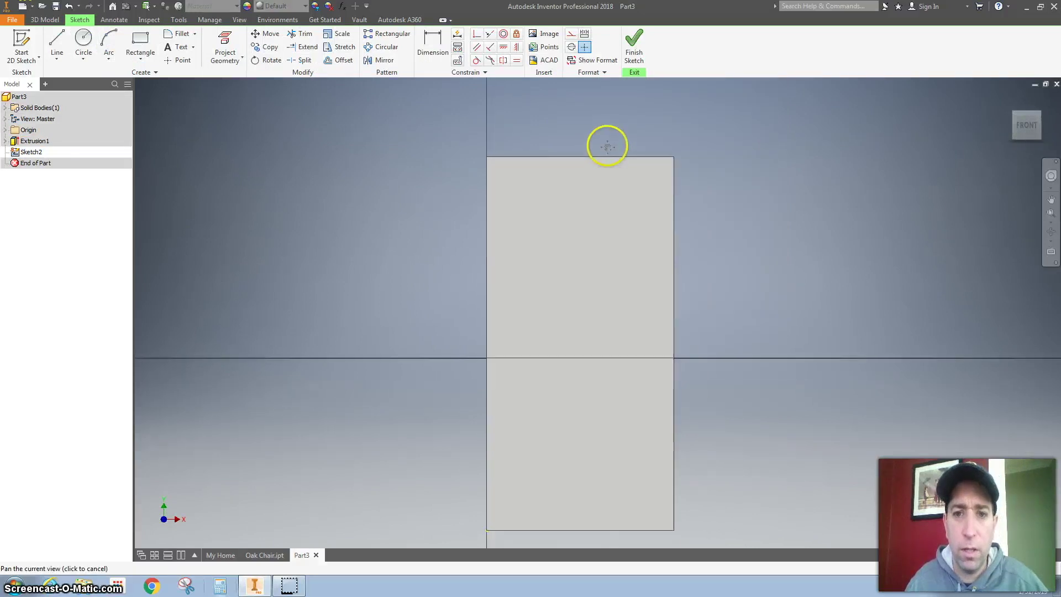
click(225, 45)
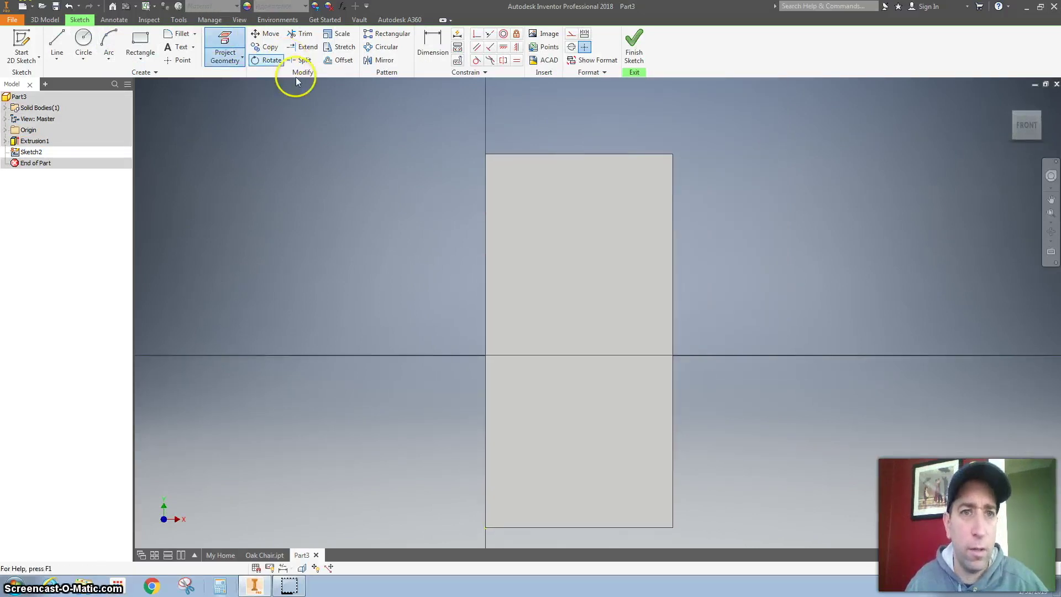
click(560, 196)
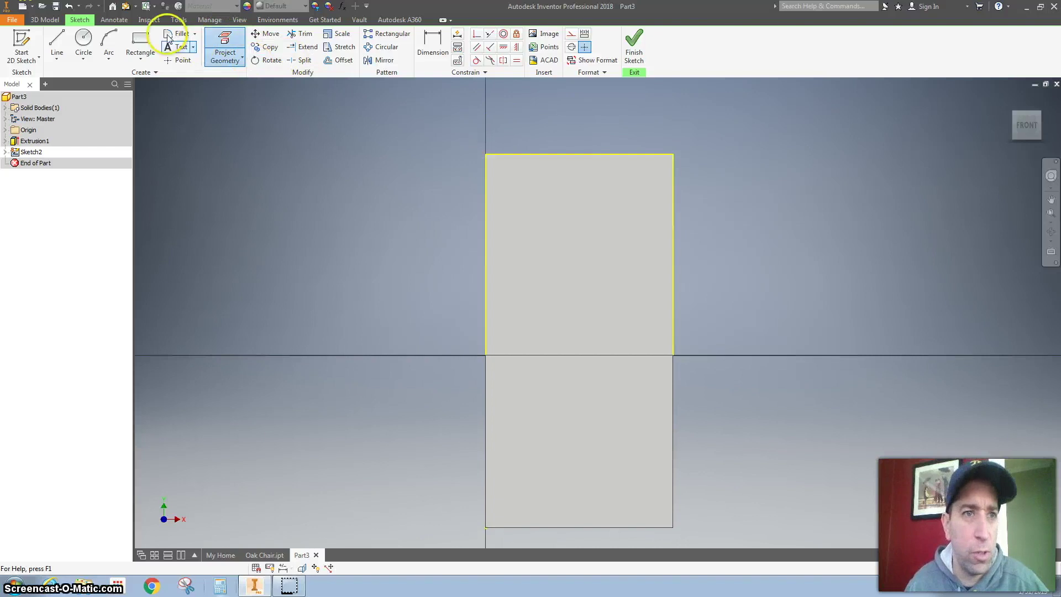
Draw three stacked two-point rectangles across the back panel
click(140, 38)
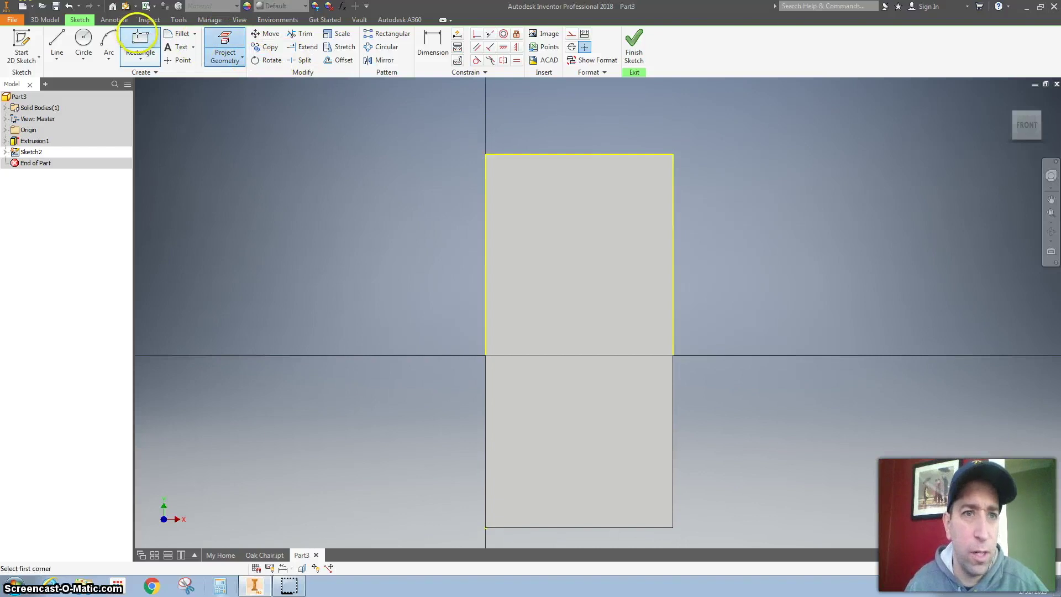
click(508, 155)
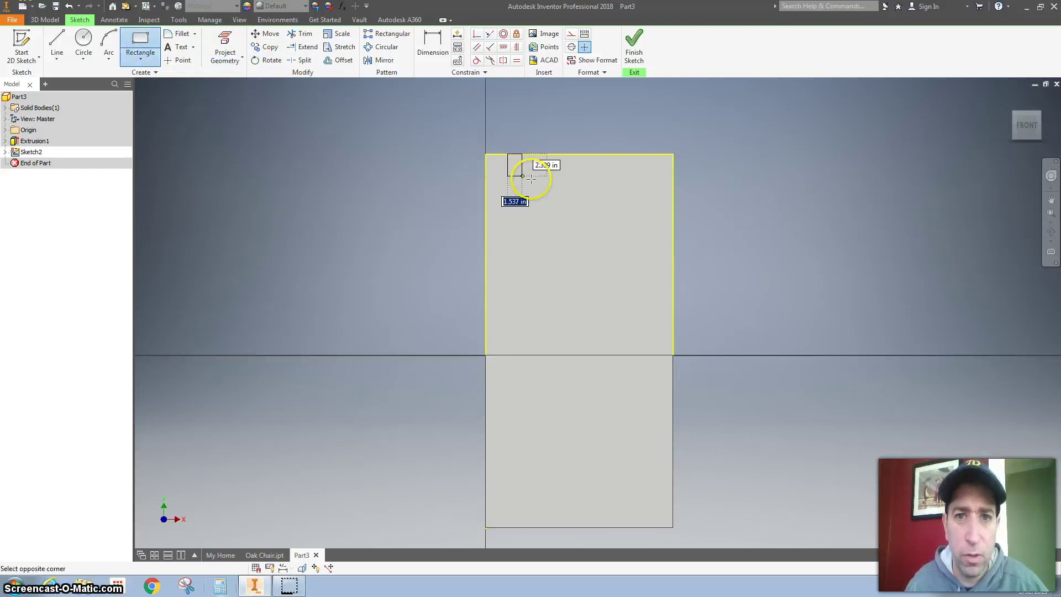
click(646, 180)
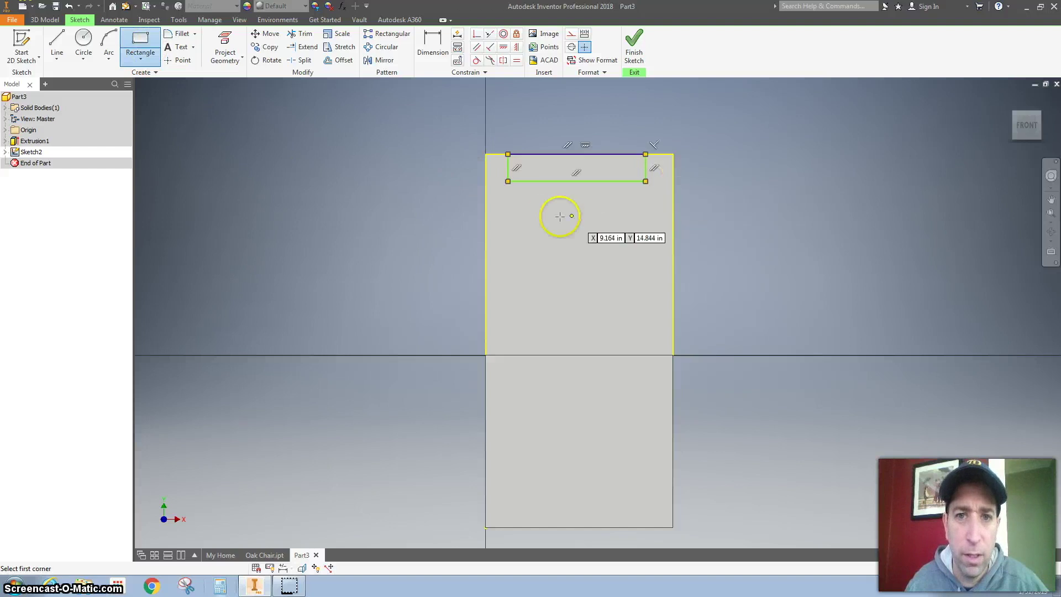
click(508, 202)
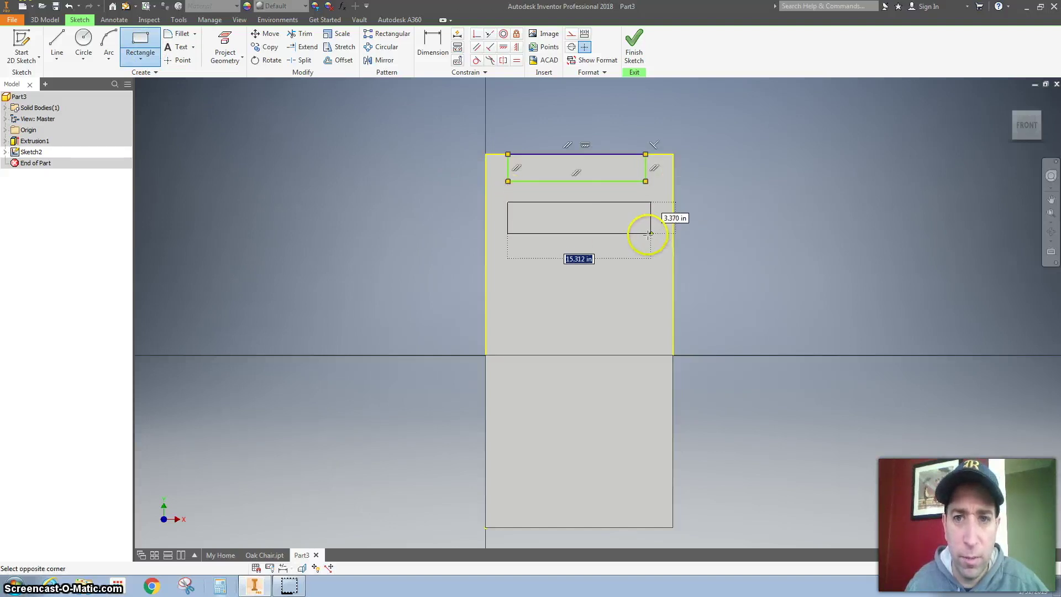
click(645, 238)
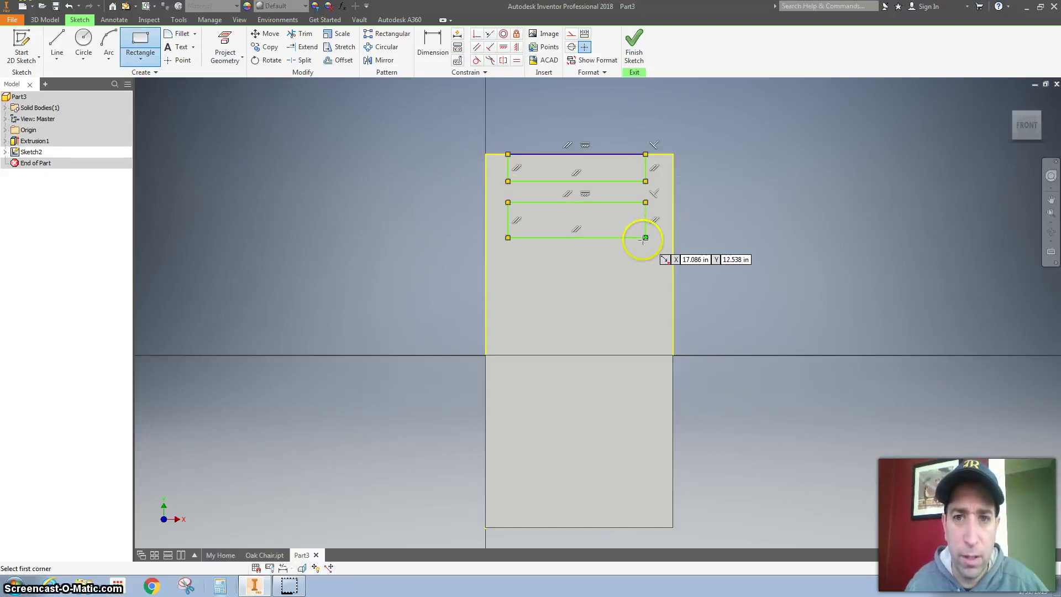
click(508, 269)
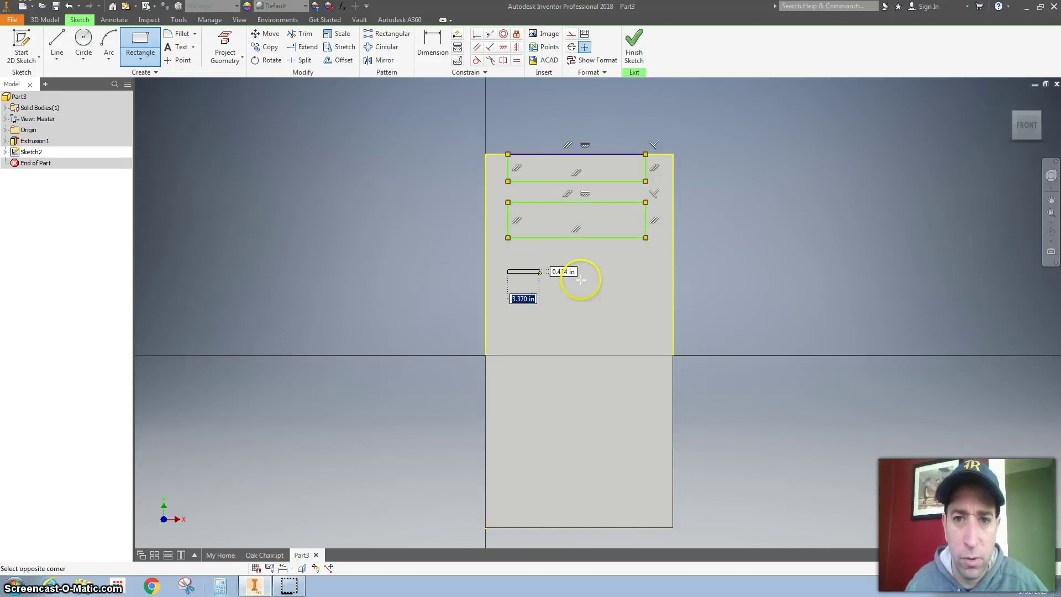
click(646, 299)
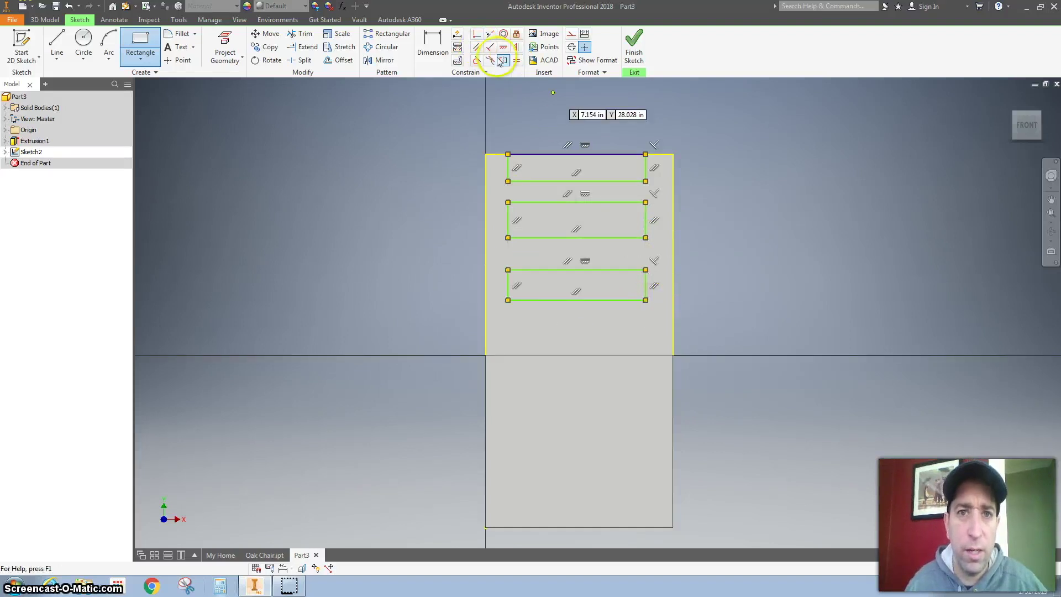
Dimension the rectangles 2 in from the back panel's left edge
click(433, 44)
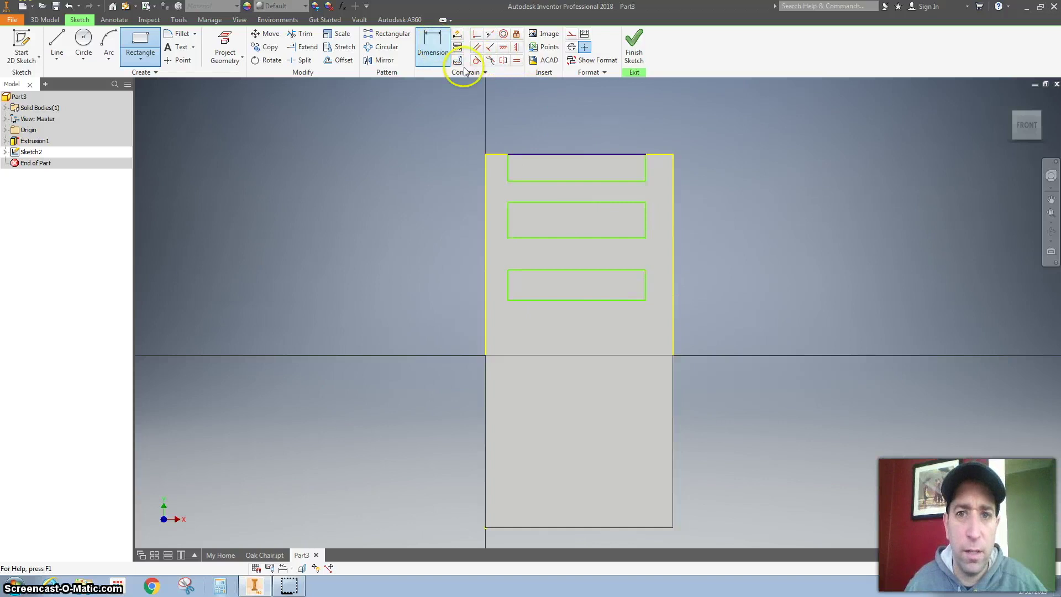
click(508, 165)
click(485, 166)
click(494, 129)
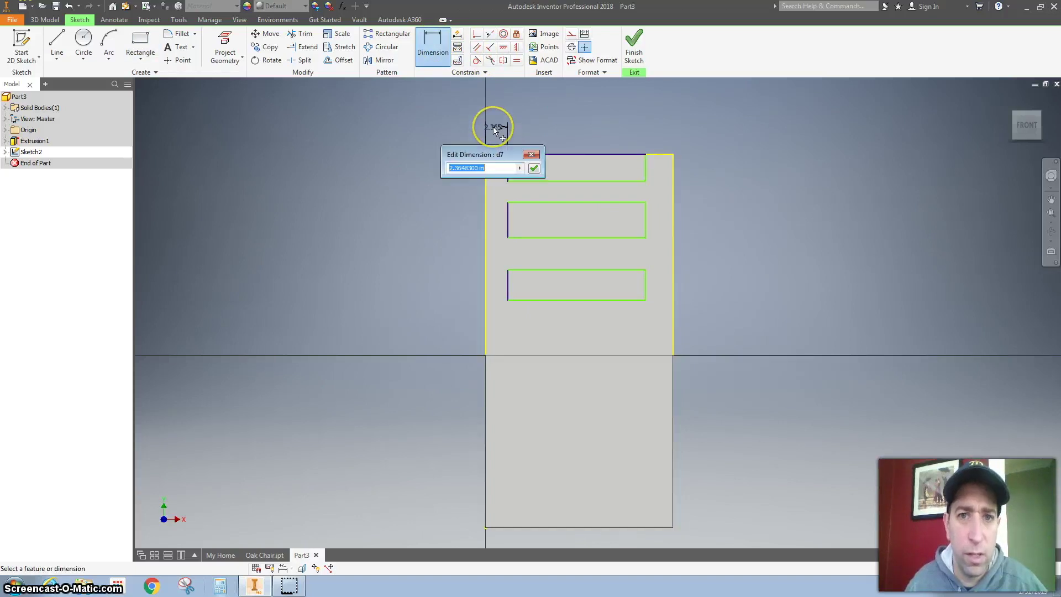
text(2)
key(Return)
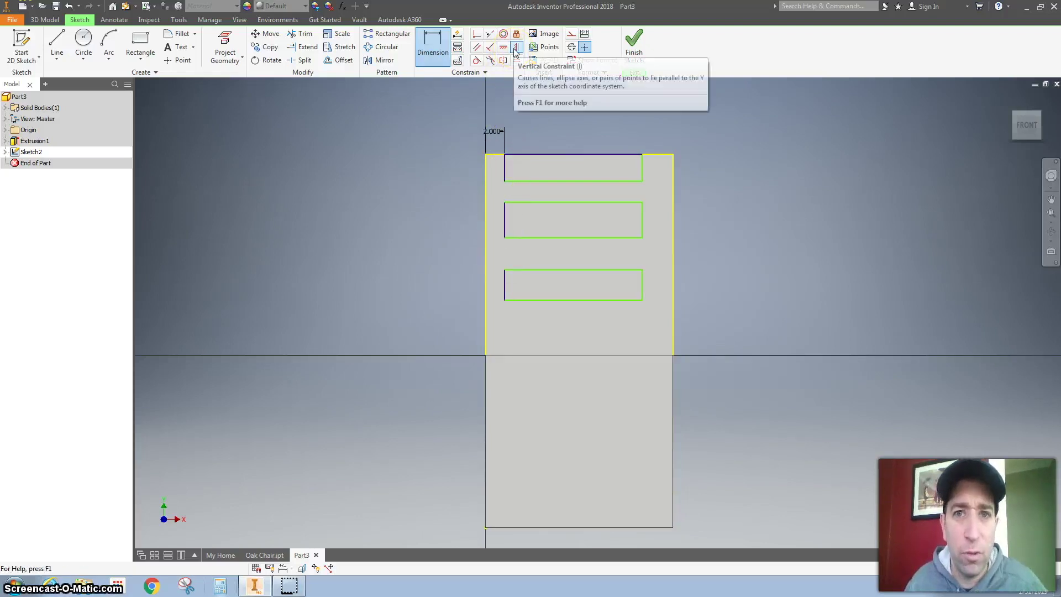
Set the top rectangle's width to 20-2-2, giving 16.000 in
click(398, 239)
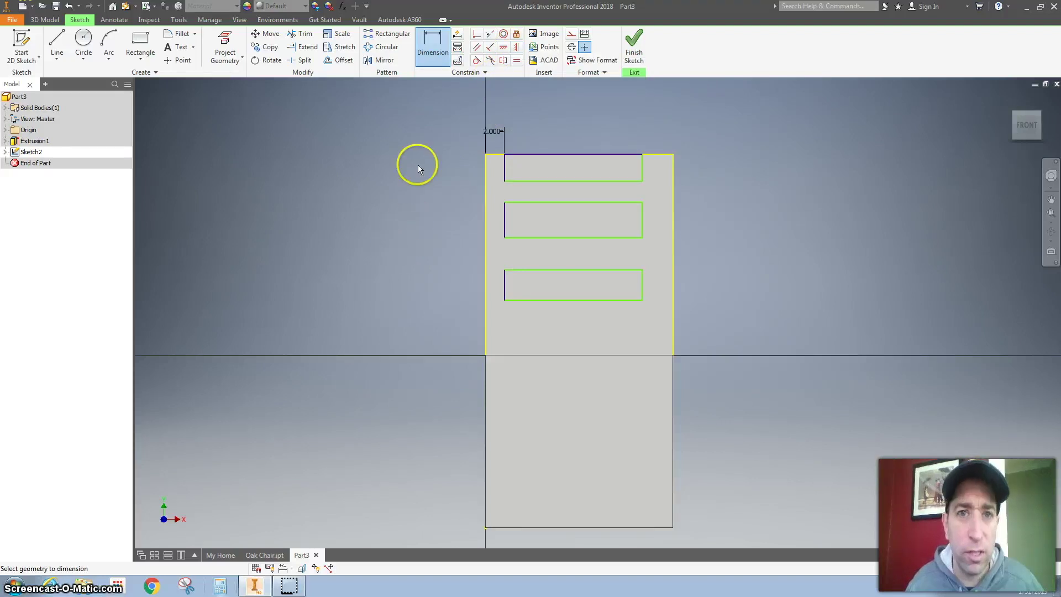
click(532, 157)
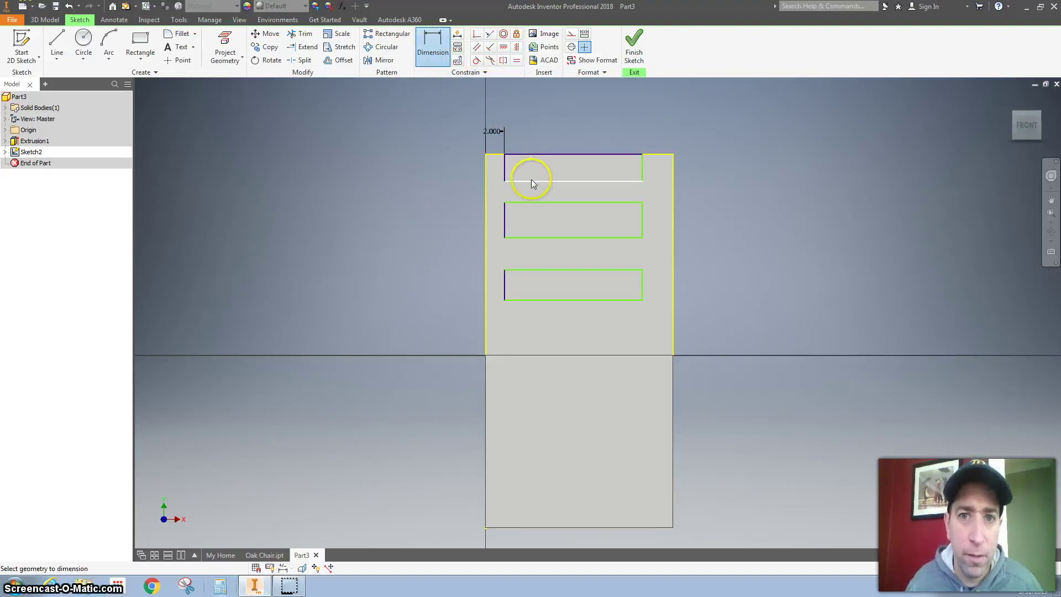
click(549, 121)
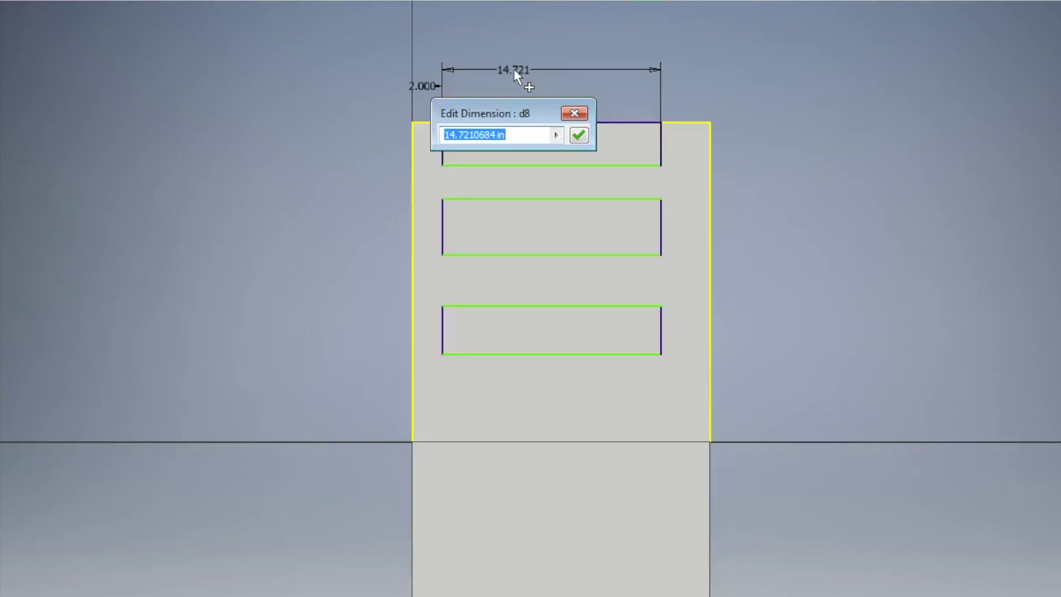
text(20-2-2)
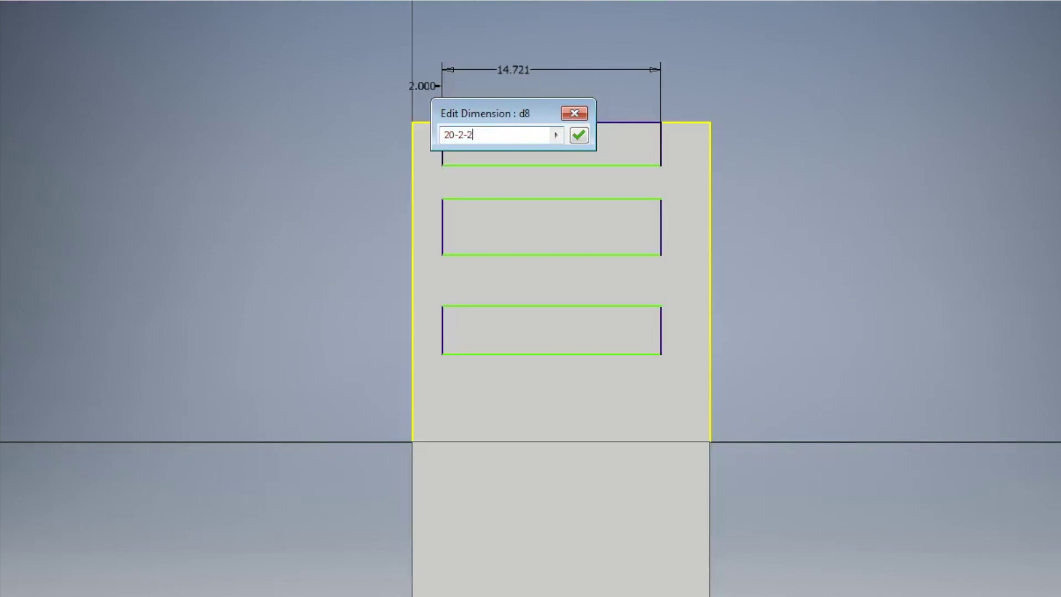
key(Return)
click(422, 418)
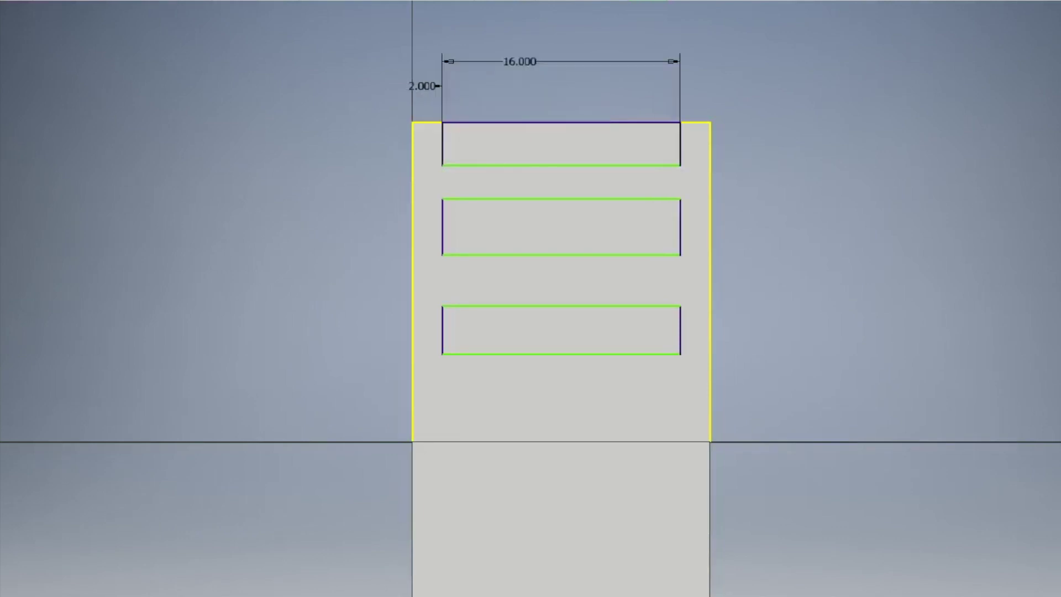
Set the top rectangle height to 2, the first gap to 2, and the middle opening to 7
click(457, 138)
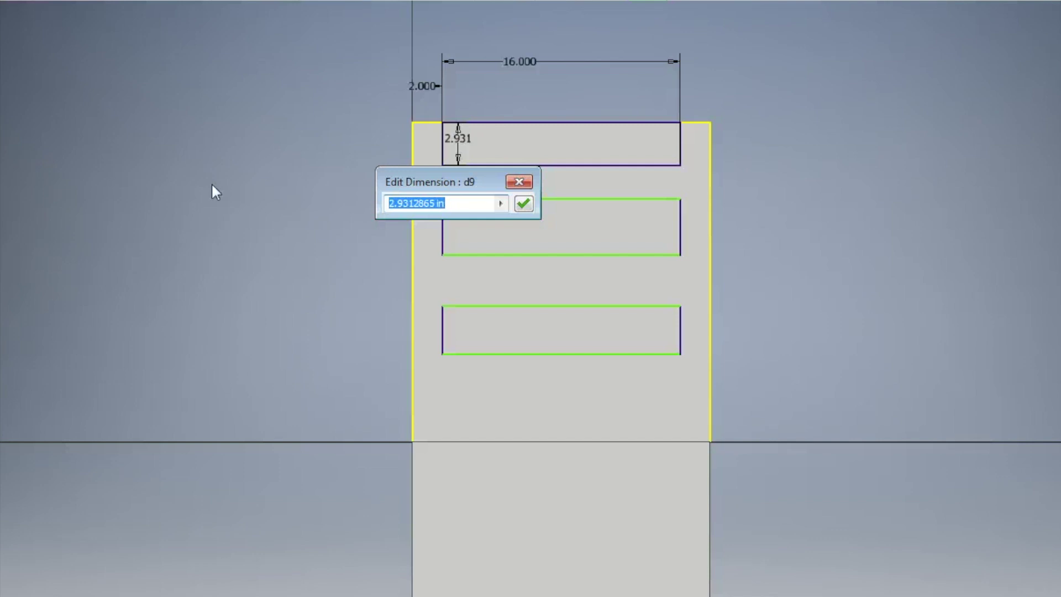
text(40-16-4-7-2-7-2)
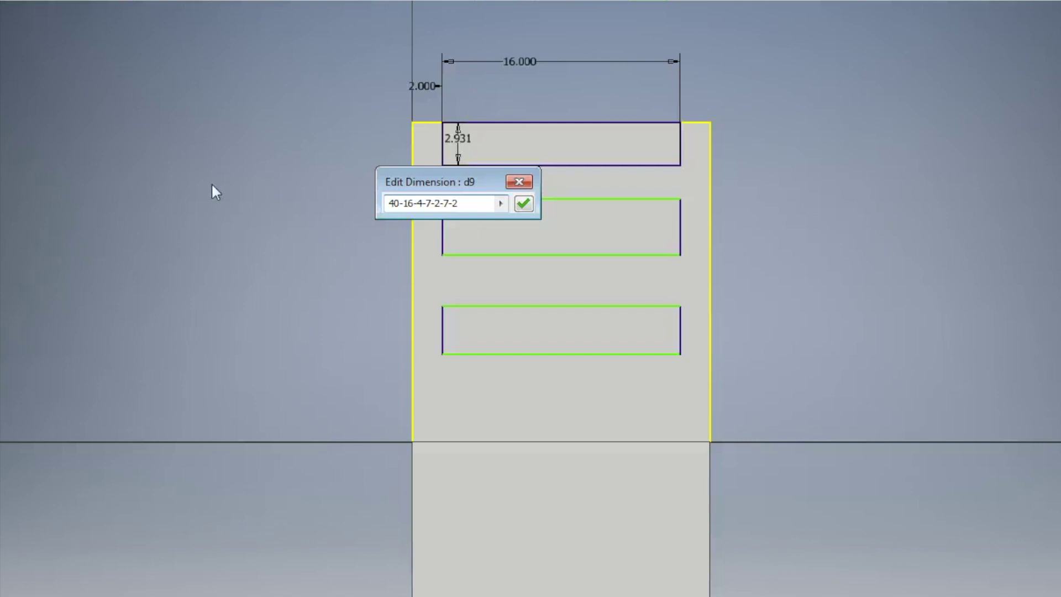
key(Return)
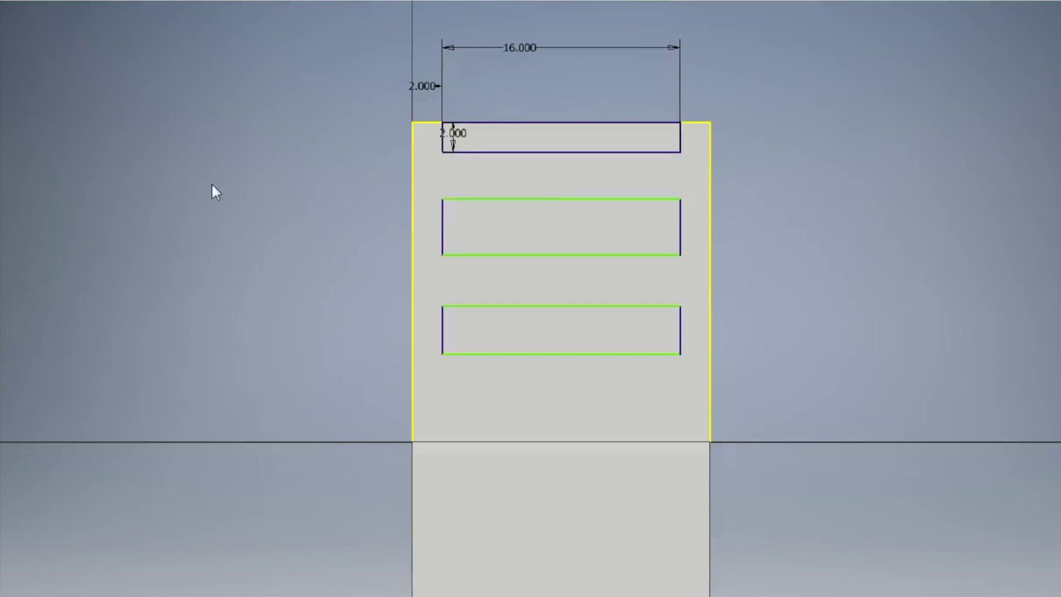
click(478, 153)
click(477, 198)
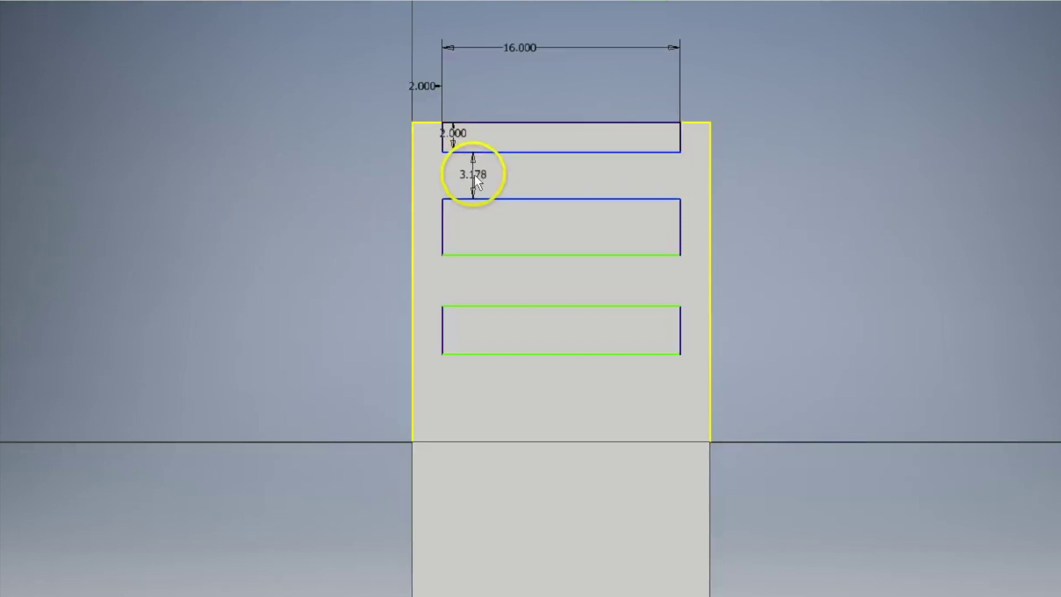
click(475, 175)
text(2)
key(Return)
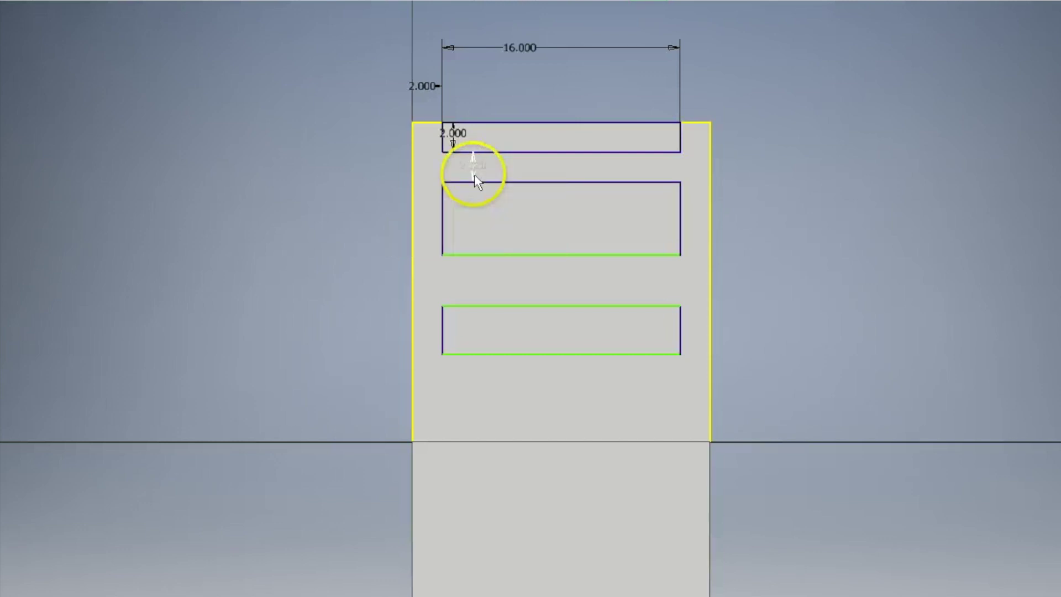
click(444, 199)
click(462, 210)
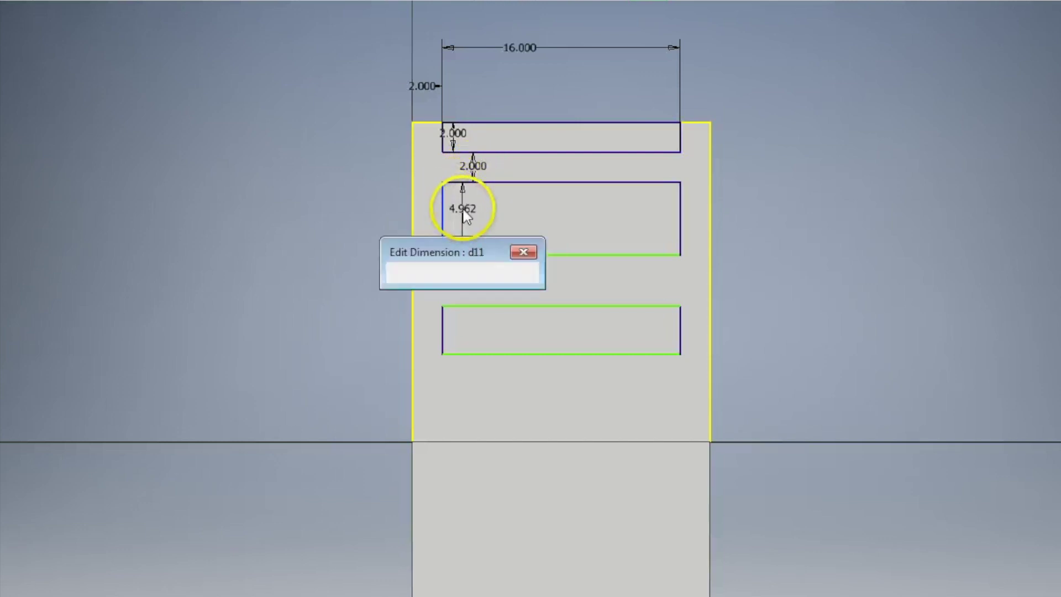
text(7)
key(Return)
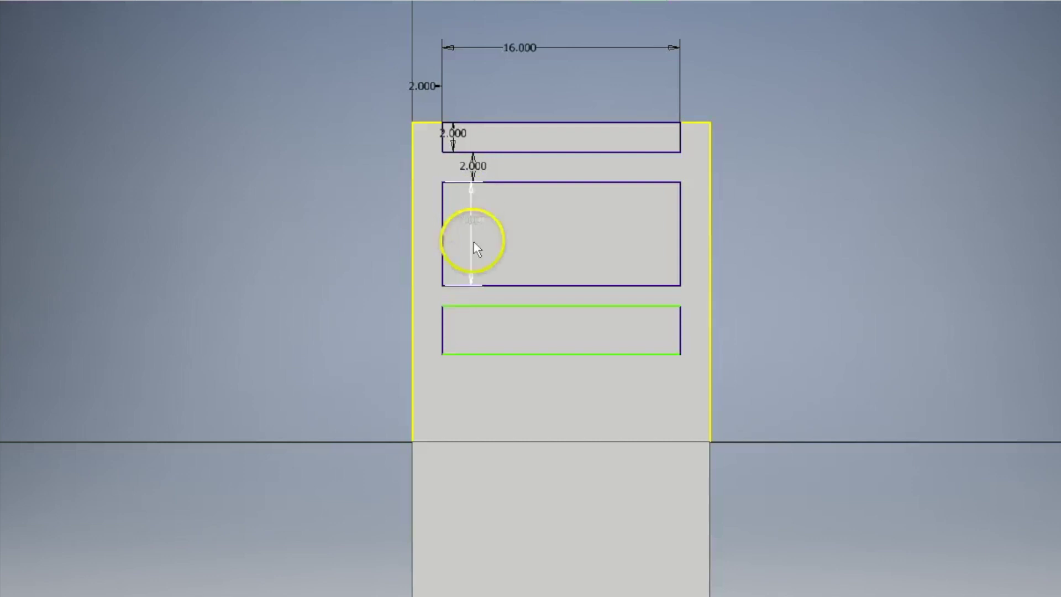
Set the second gap to 2 and the lower opening height to 7
click(462, 287)
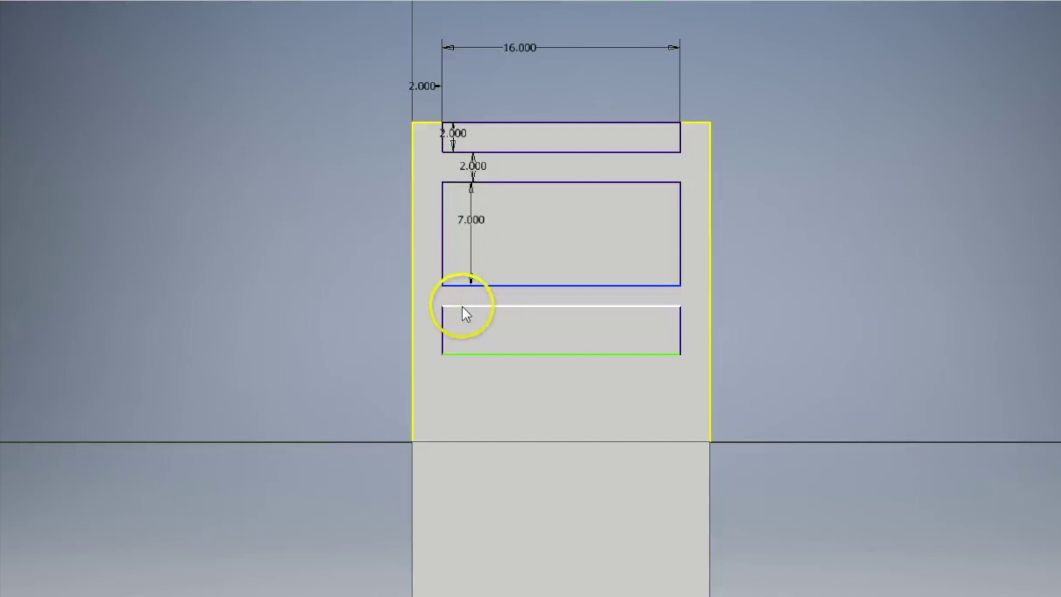
click(462, 306)
click(457, 299)
text(2)
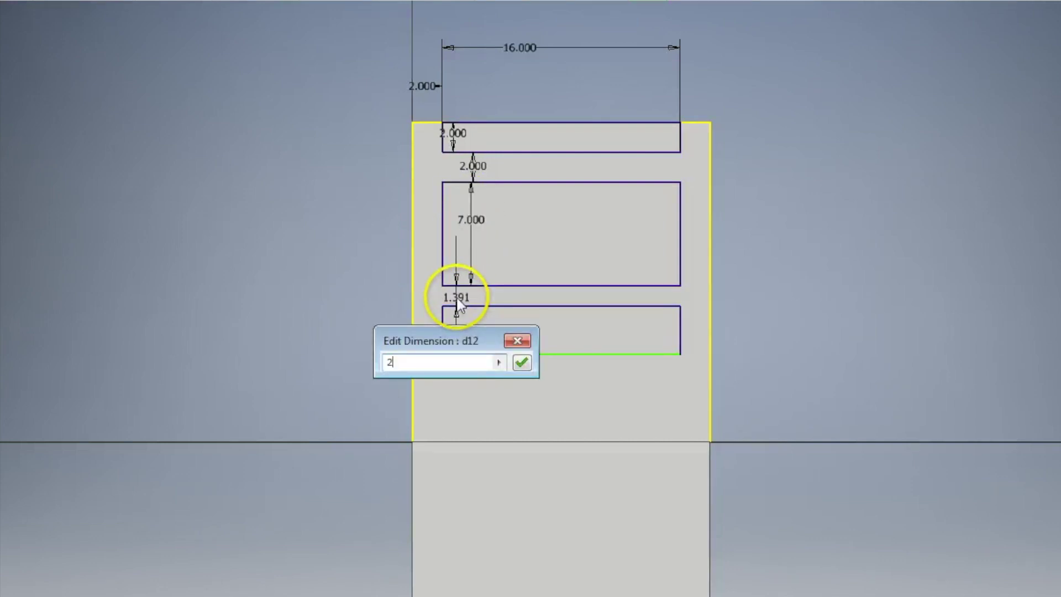
key(Return)
click(442, 330)
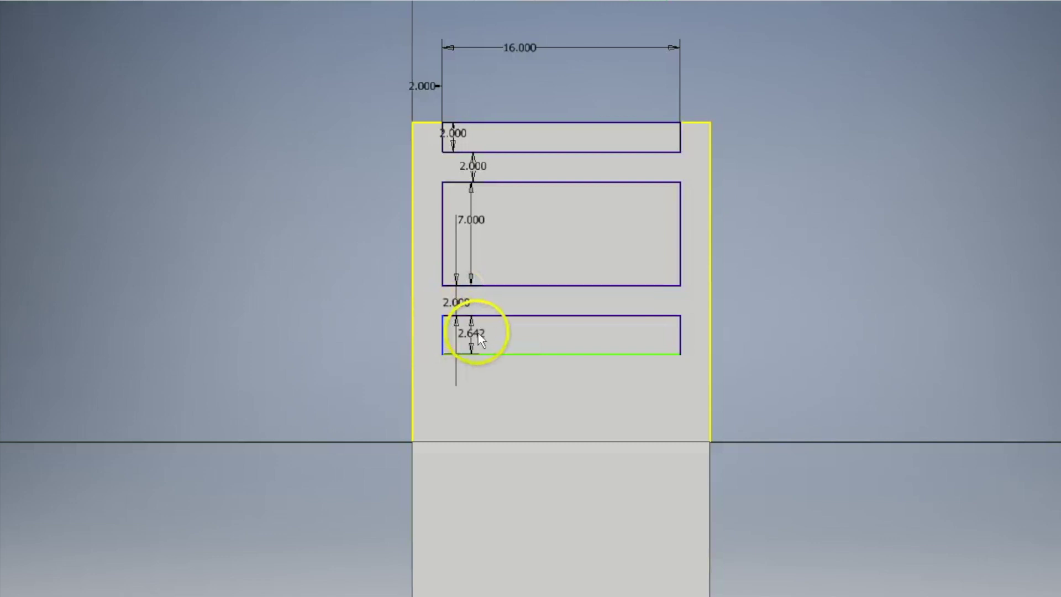
click(480, 335)
text(7)
key(Return)
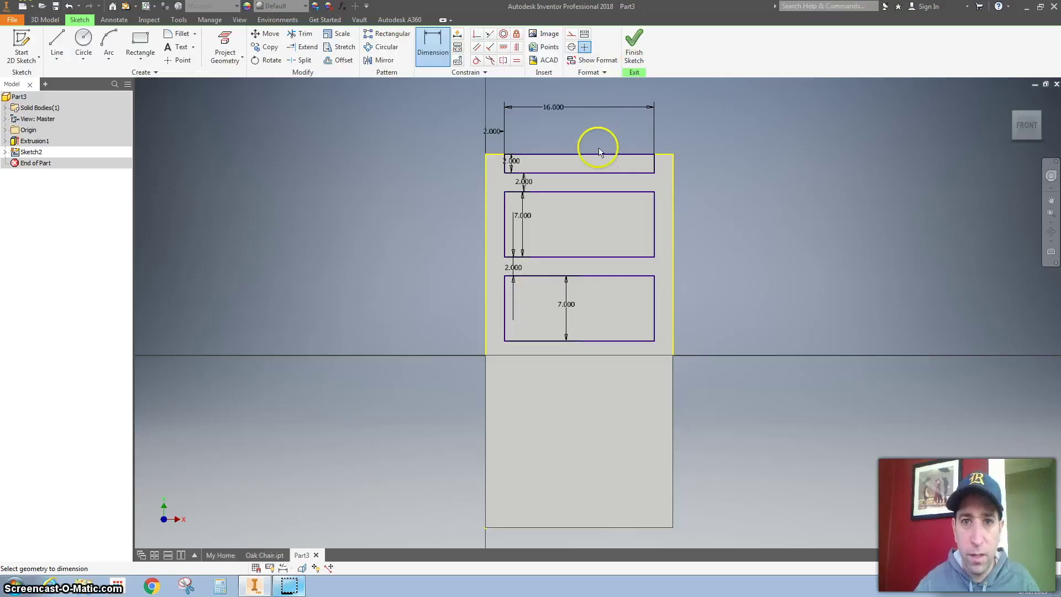
Finish the sketch and cut the three rectangles through the backrest with an All-extent extrusion
click(634, 44)
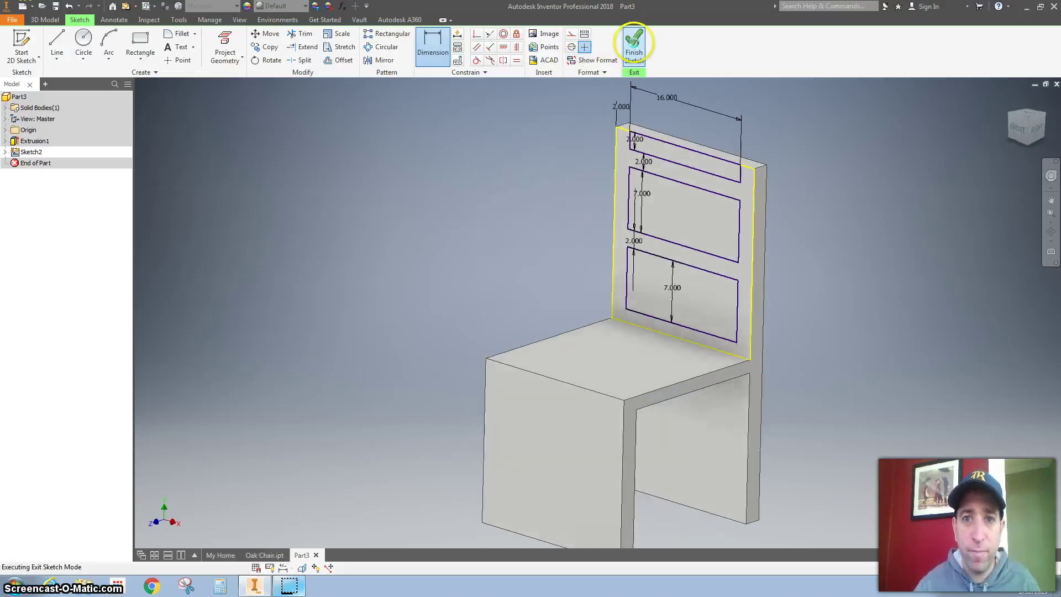
click(57, 44)
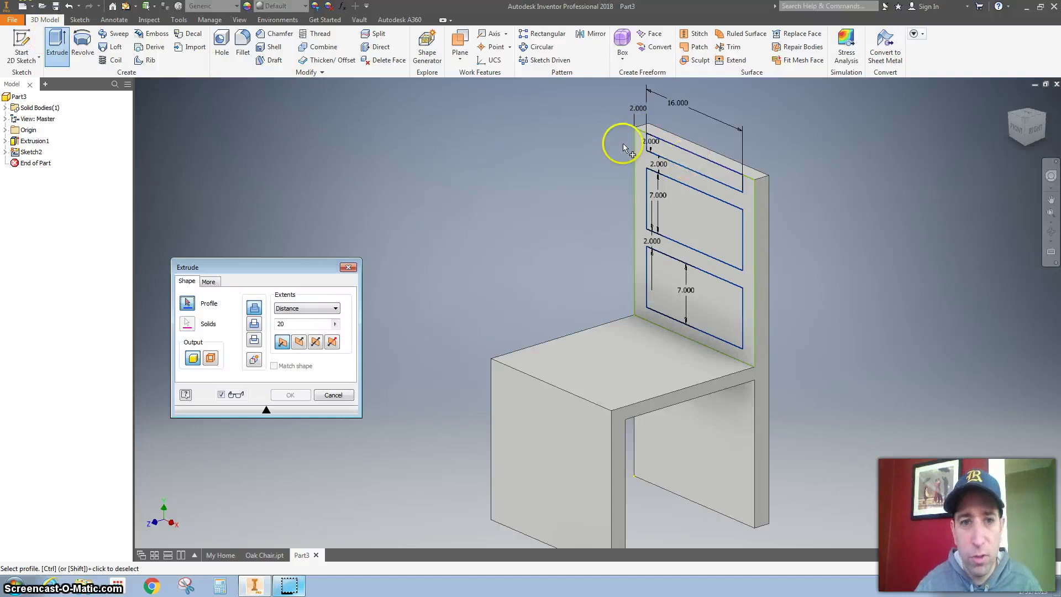
click(709, 271)
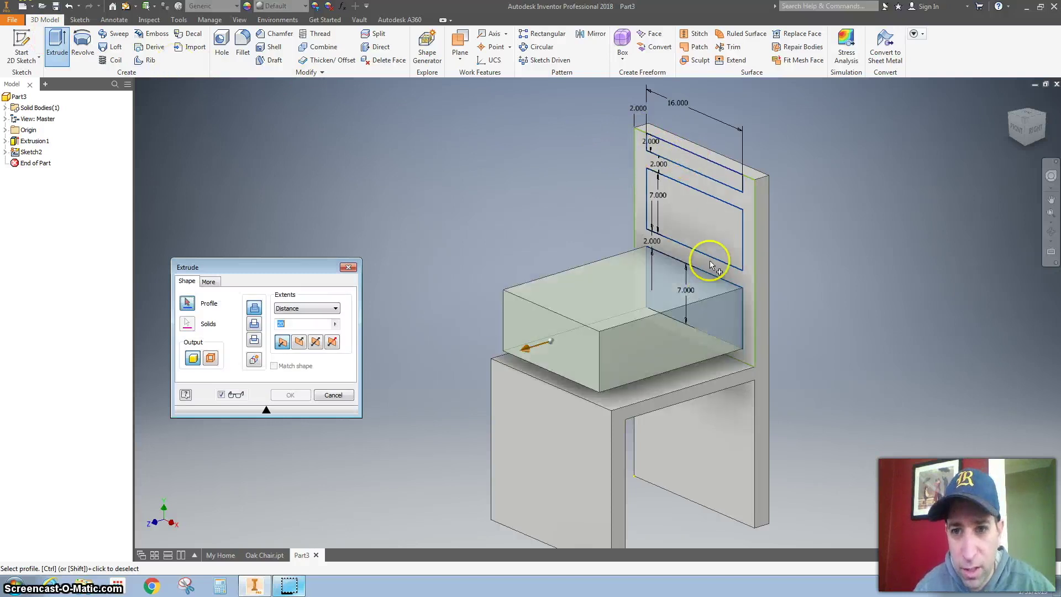
click(711, 235)
click(713, 179)
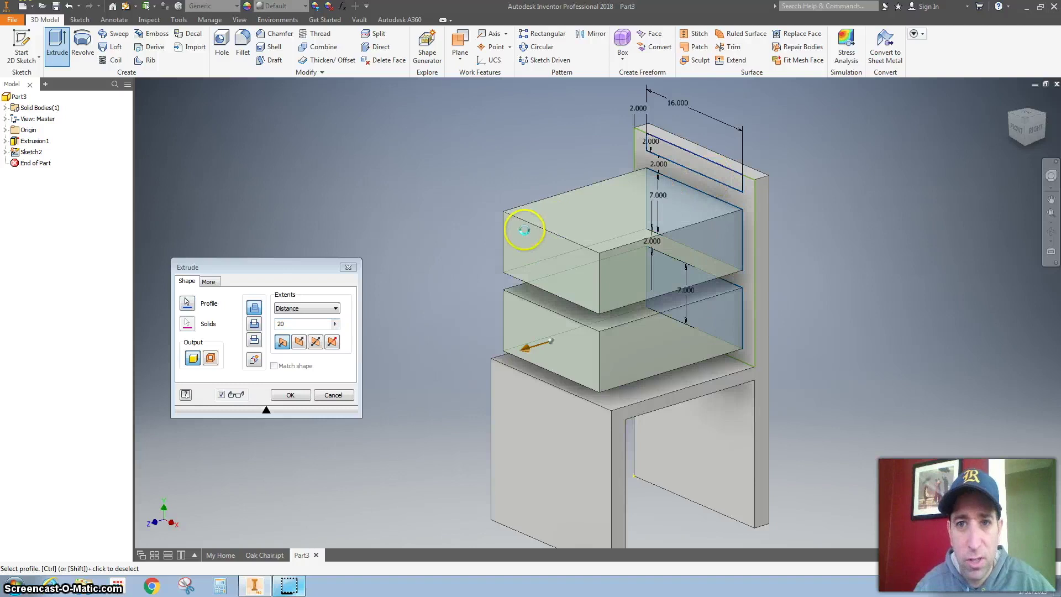
click(298, 341)
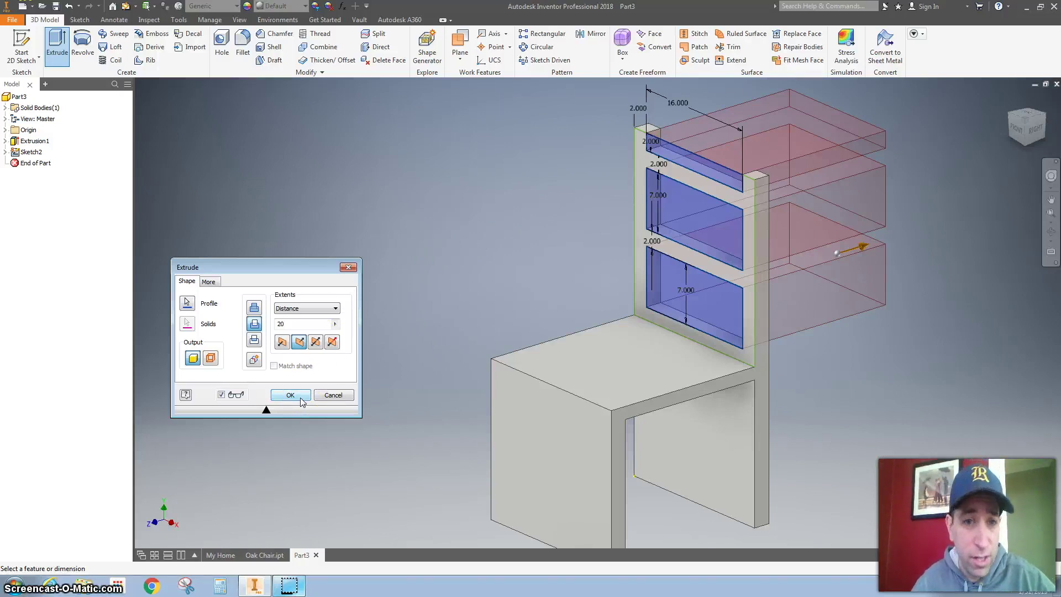
click(315, 307)
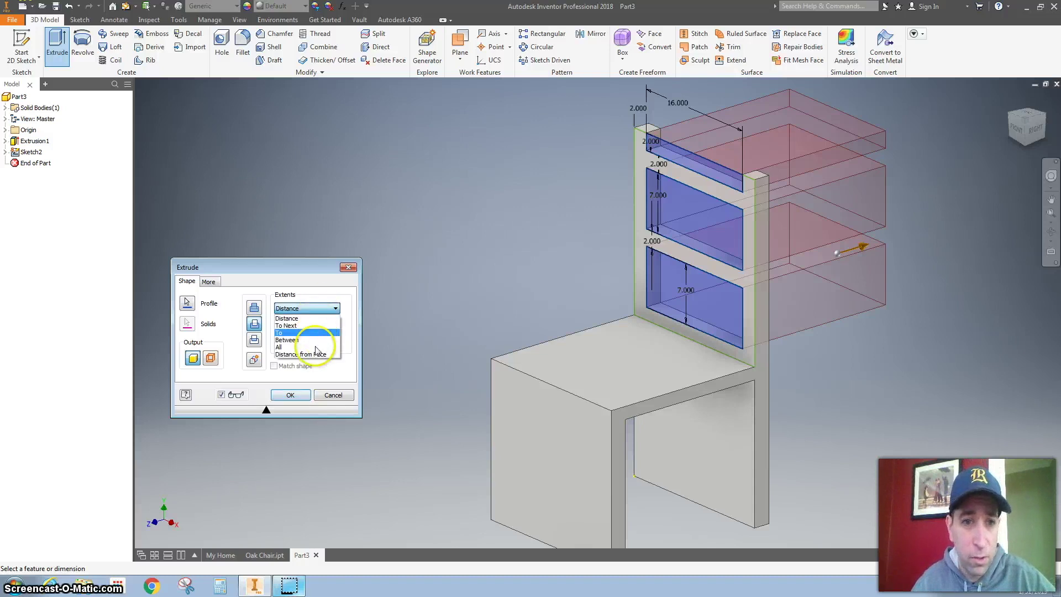
click(309, 347)
click(290, 394)
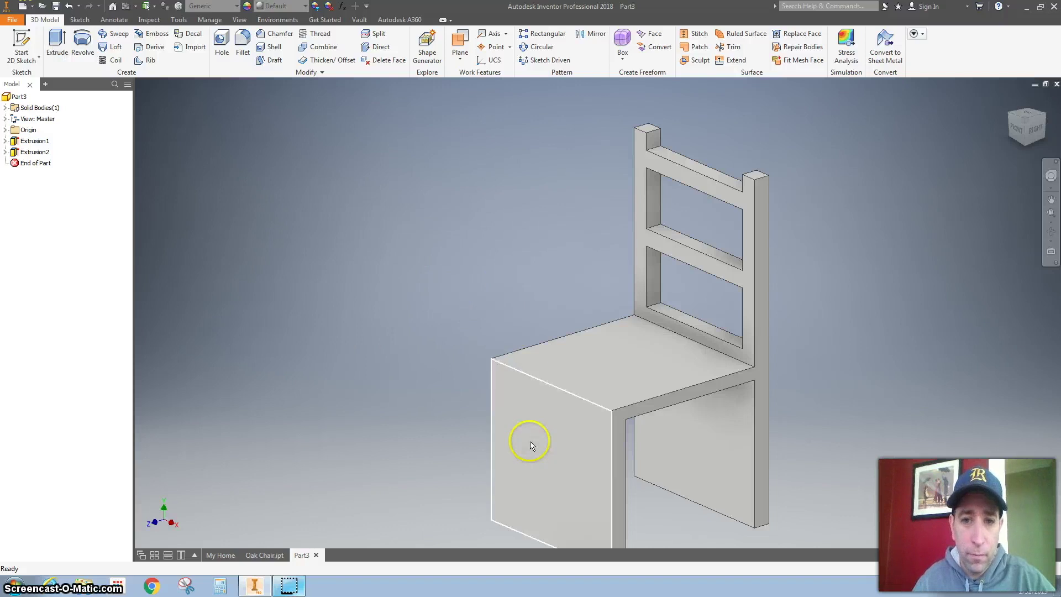
Sketch on the chair's left side face, project its outline, and draw a rectangle from the bottom edge
middle_drag(530, 442, 502, 327)
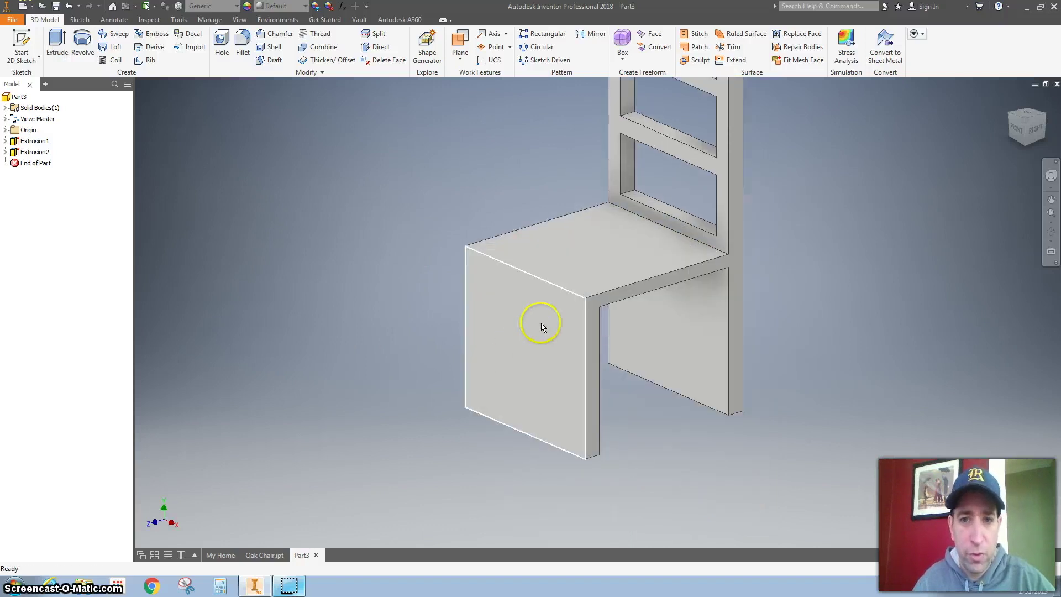
click(548, 303)
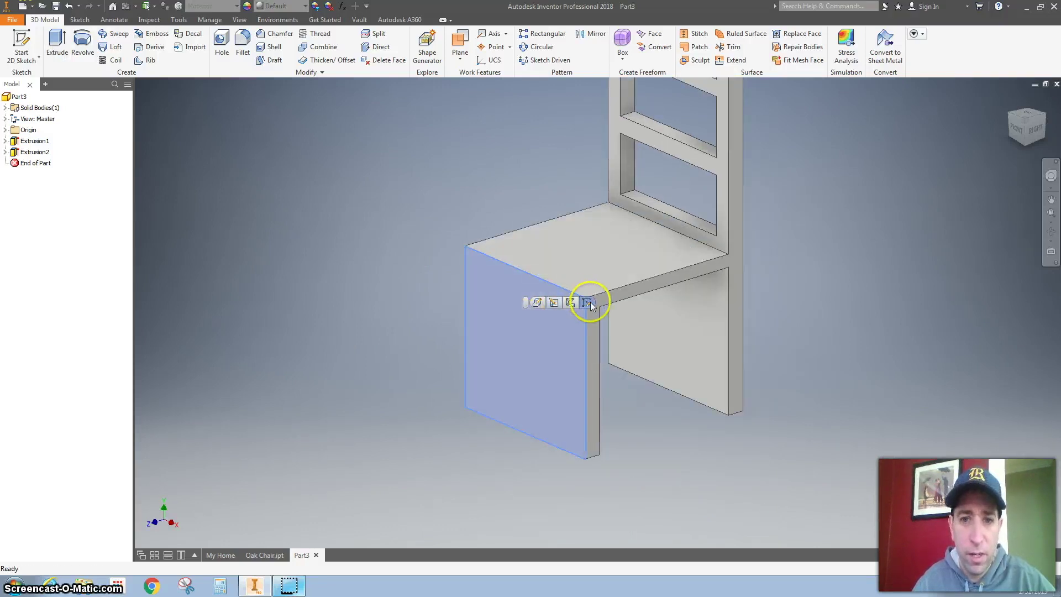
click(588, 301)
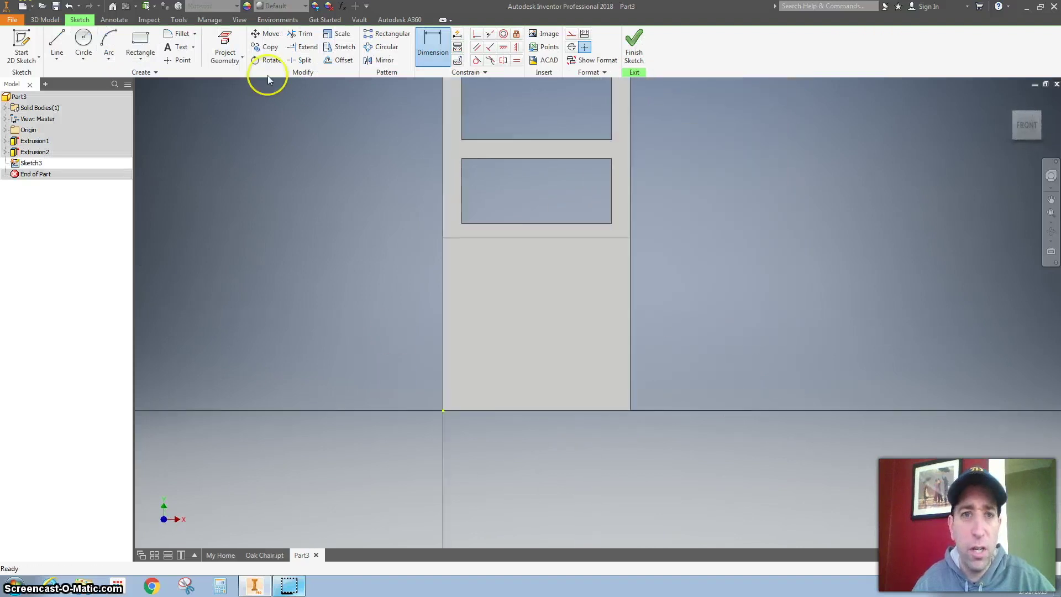
click(232, 40)
click(509, 308)
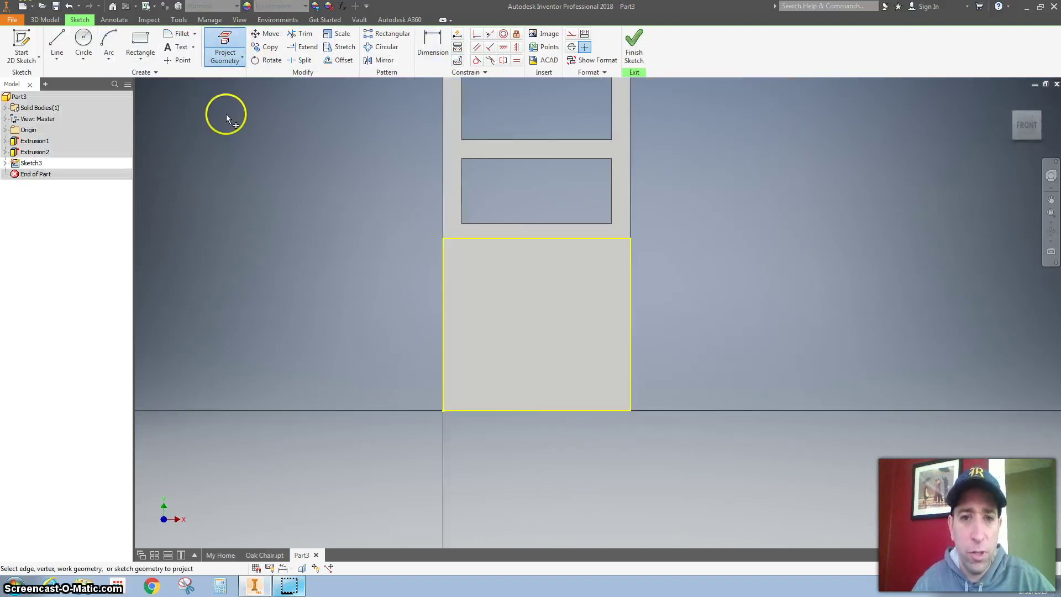
click(138, 45)
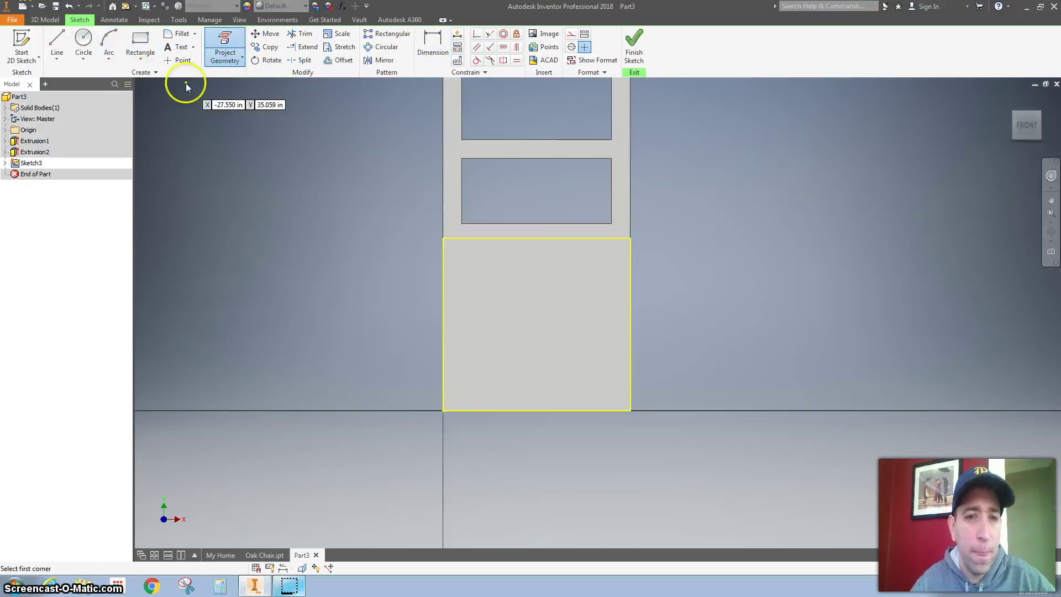
click(468, 410)
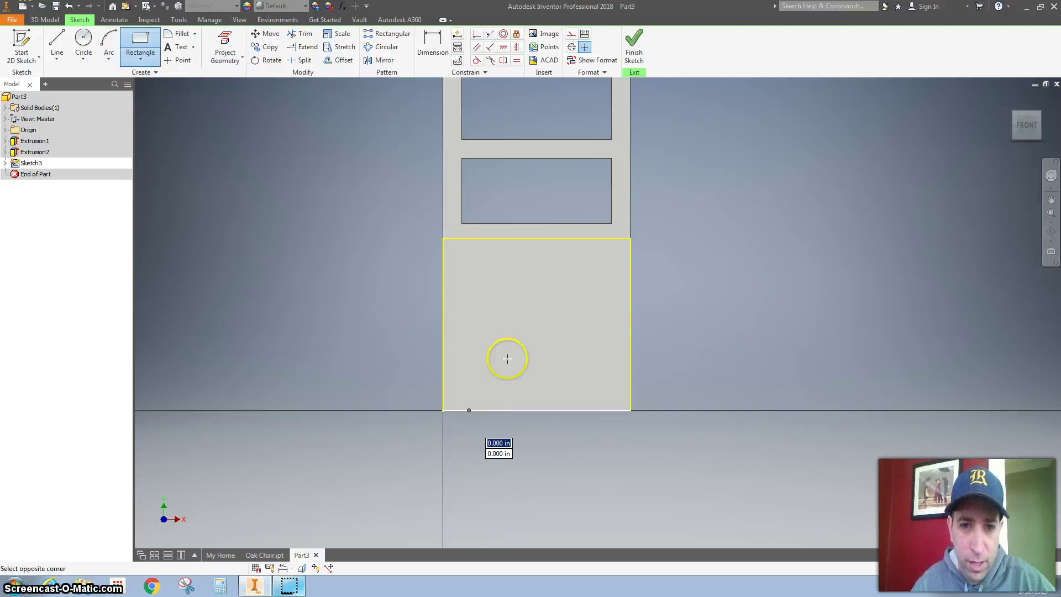
click(602, 271)
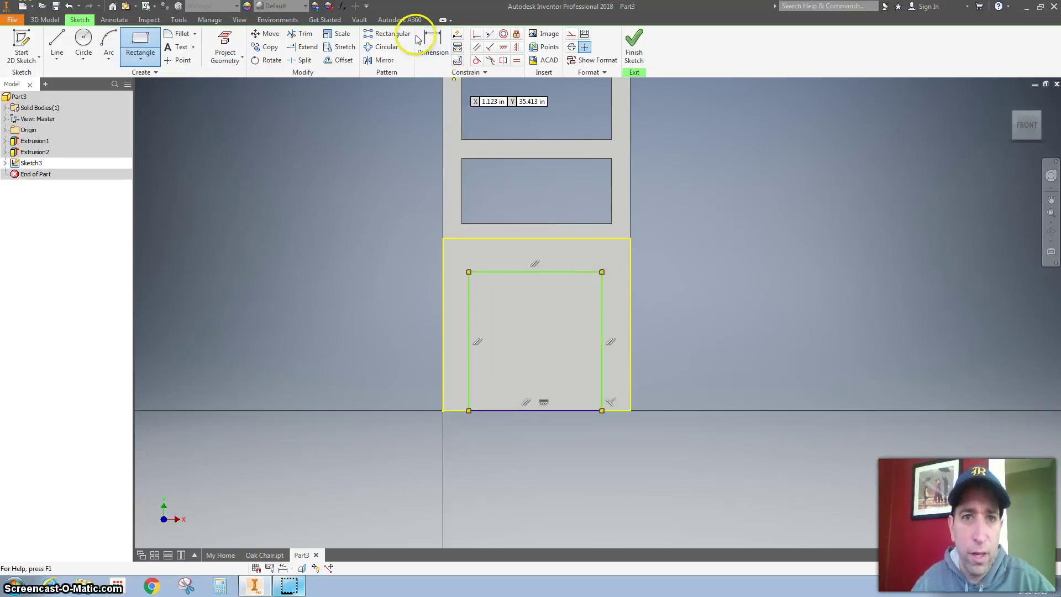
Dimension the rectangle 2 in from the left and right side edges
key(d)
click(469, 299)
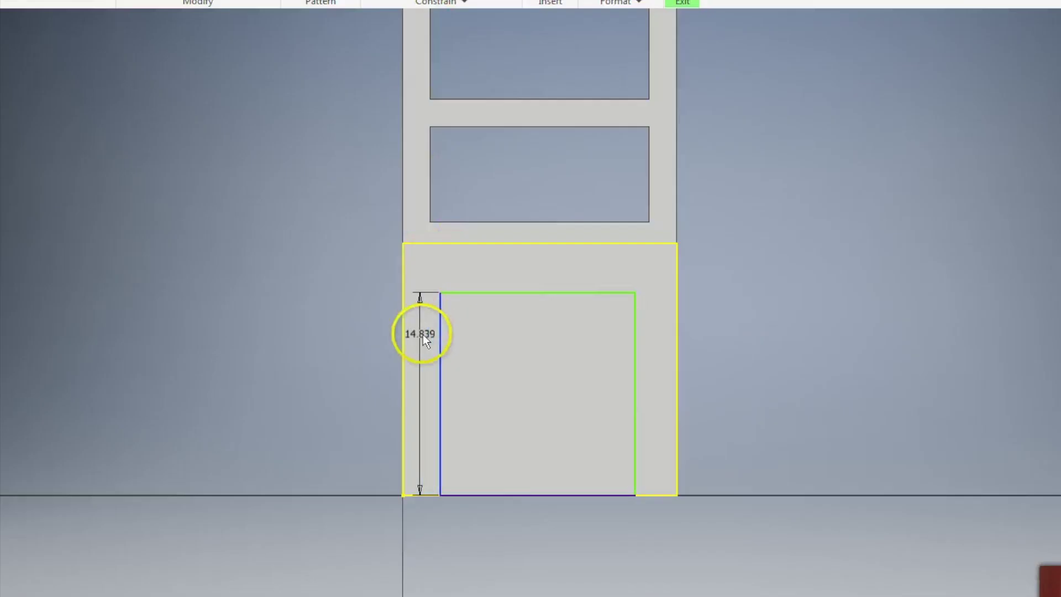
click(403, 334)
click(422, 331)
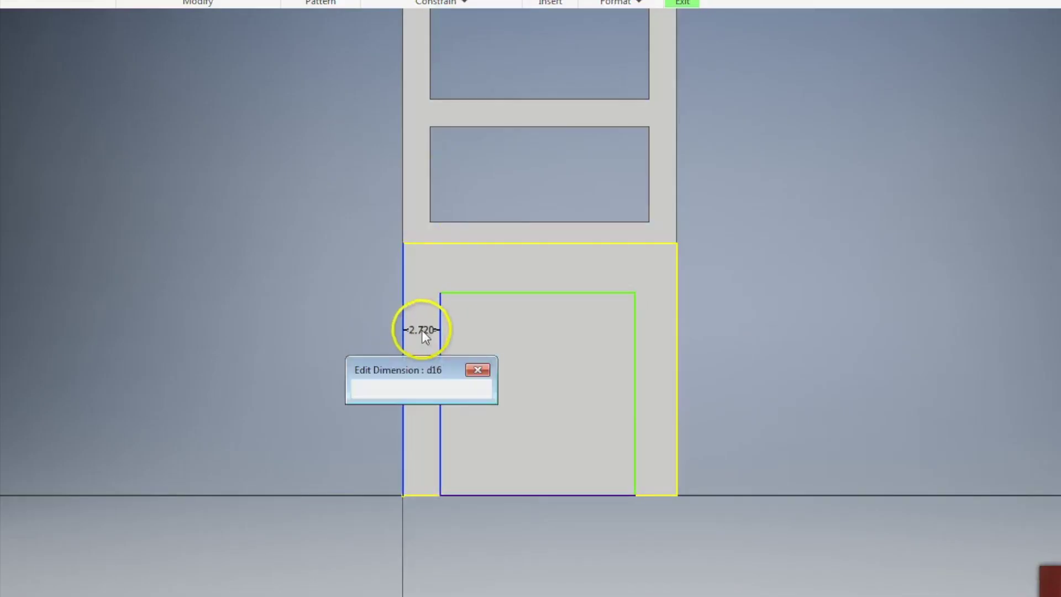
text(2)
key(Return)
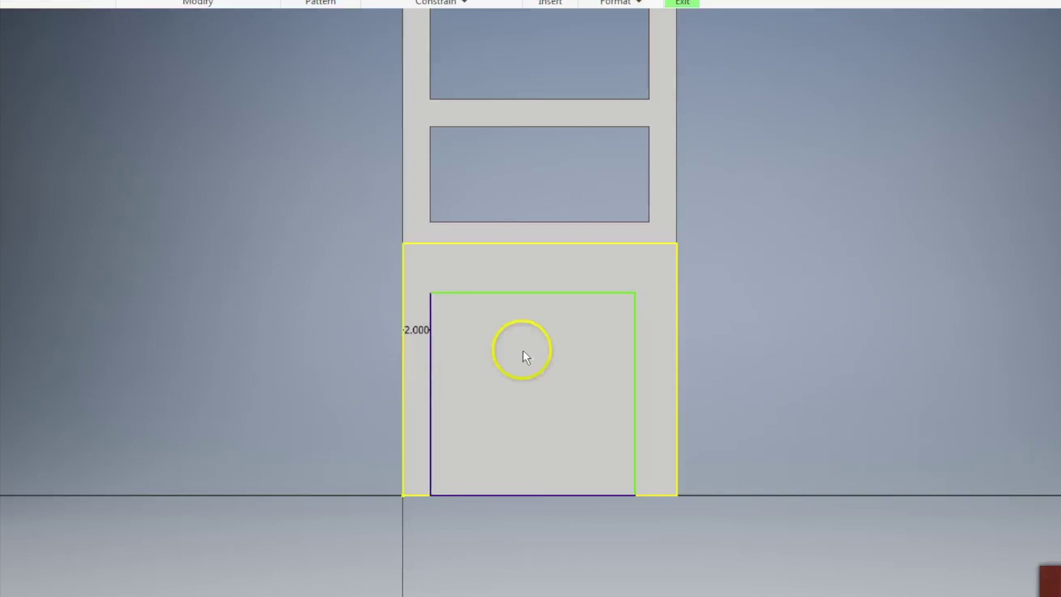
click(638, 350)
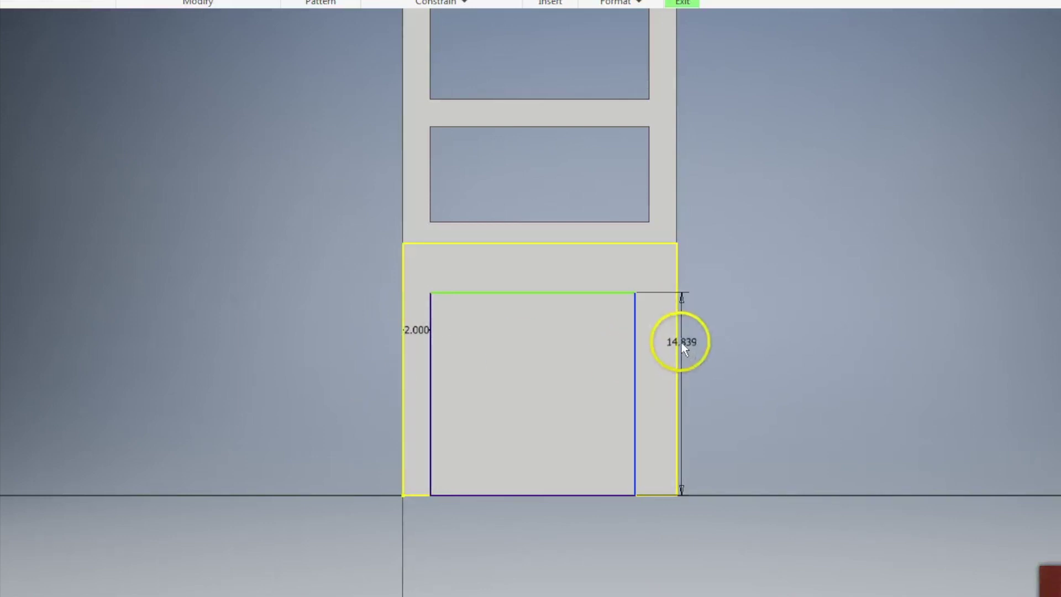
click(676, 342)
click(662, 346)
text(2)
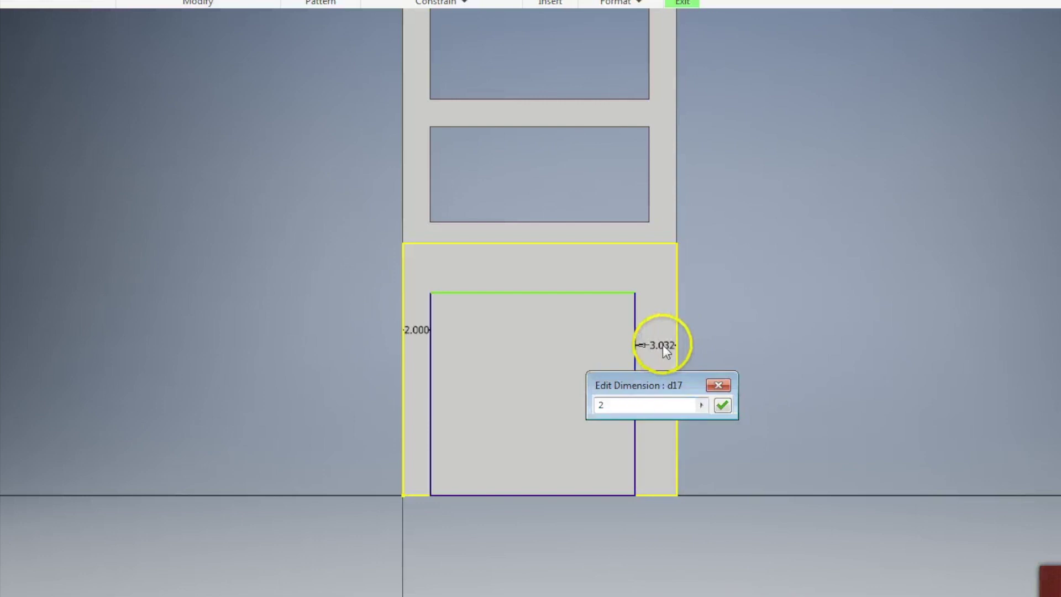
key(Return)
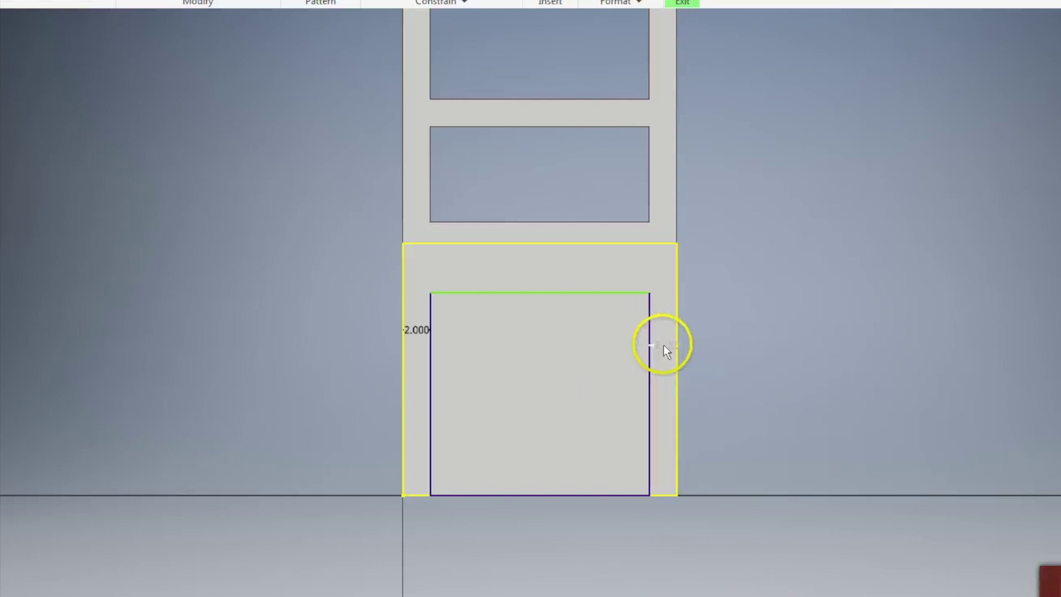
Dimension the rectangle's height, which resolves to 17
click(634, 297)
click(610, 380)
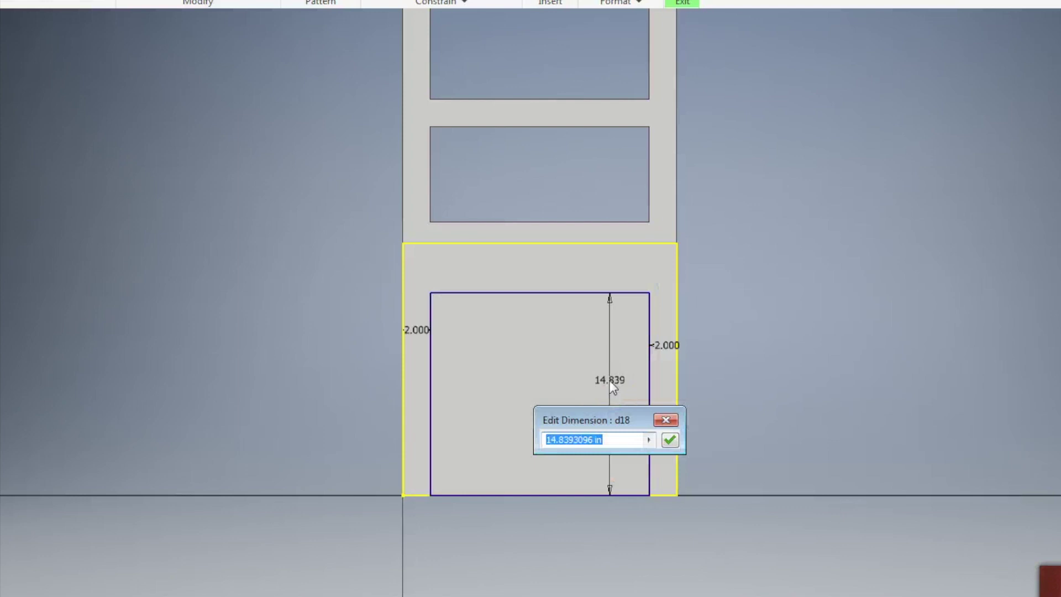
text(18.5-1.5)
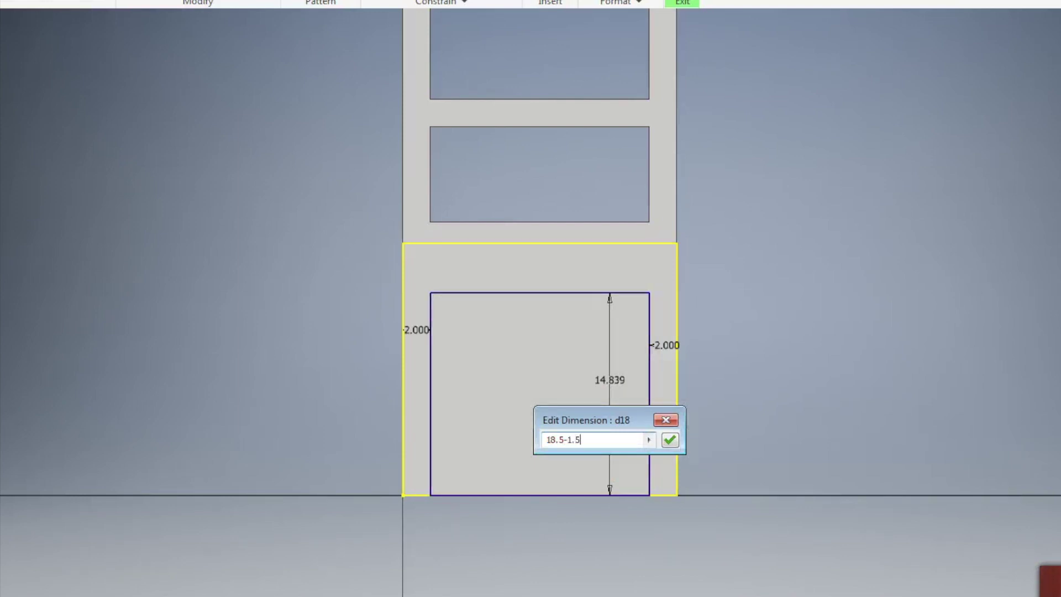
key(Return)
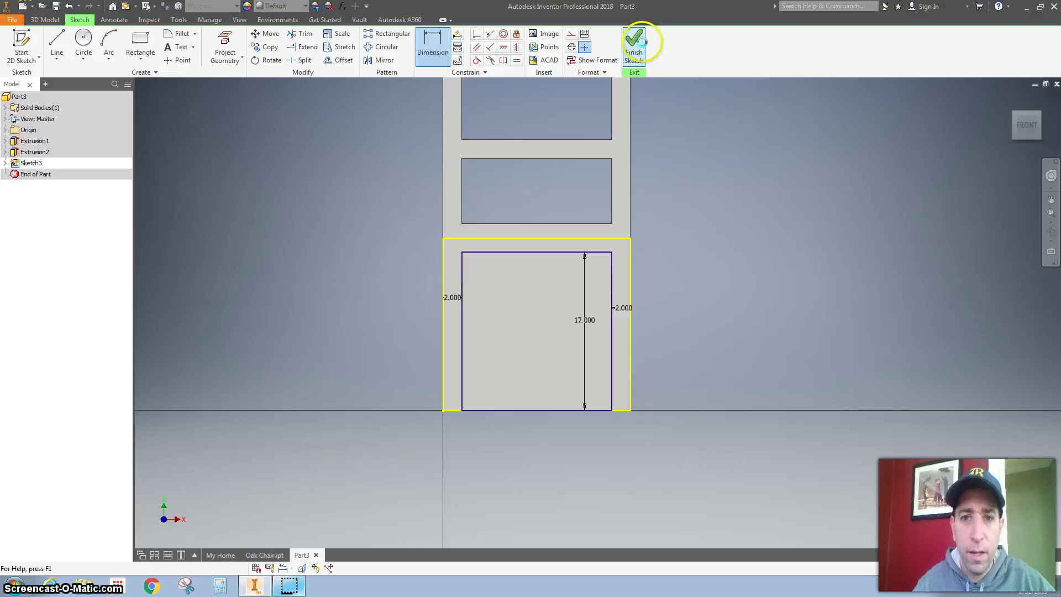
Finish the sketch and cut the rectangle into the chair with a To Next extrusion
click(634, 42)
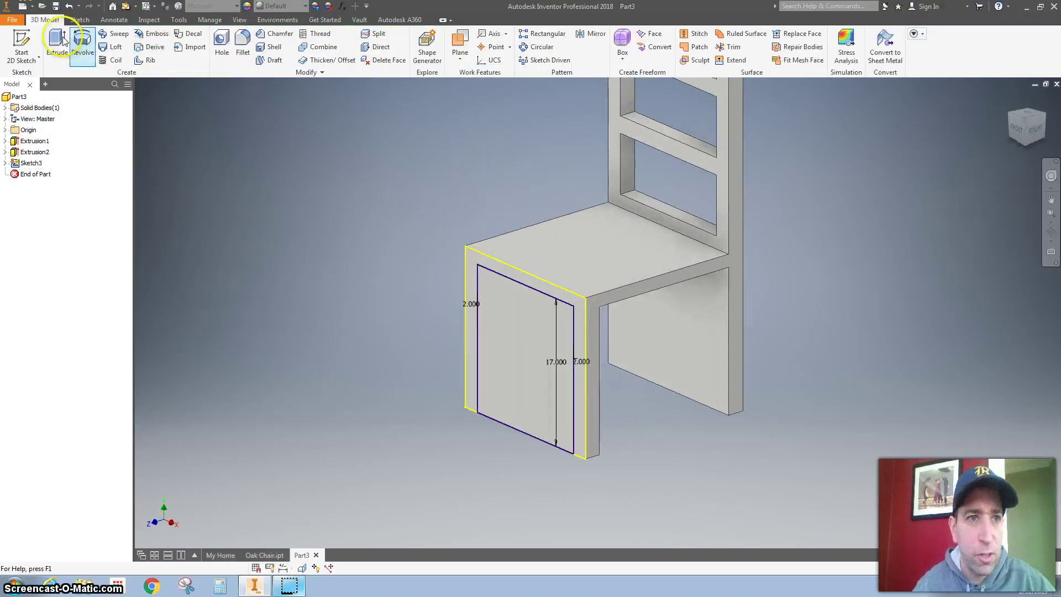
click(57, 41)
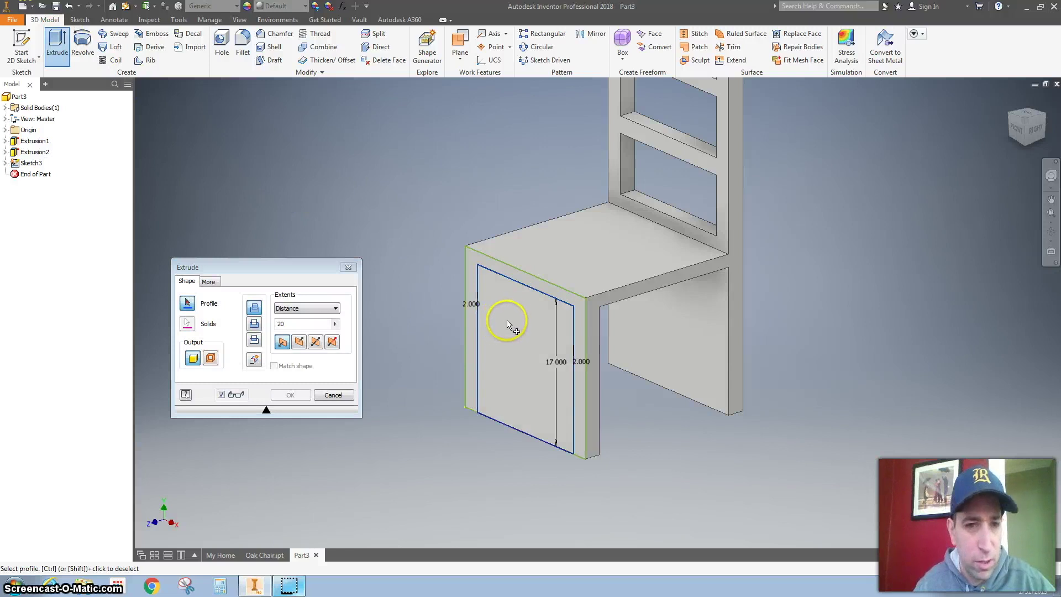
click(513, 344)
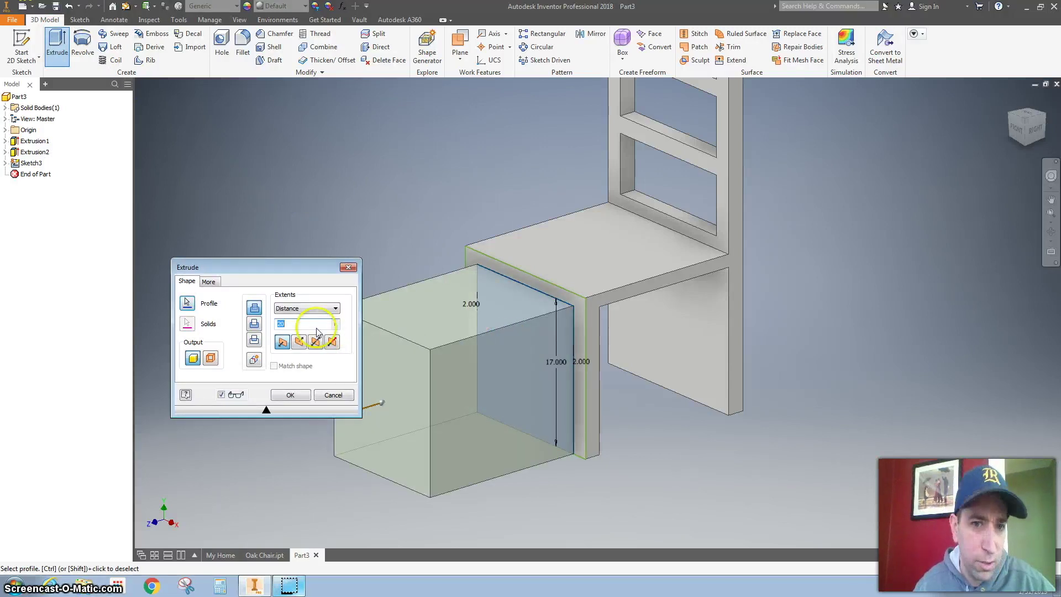
click(301, 344)
click(330, 309)
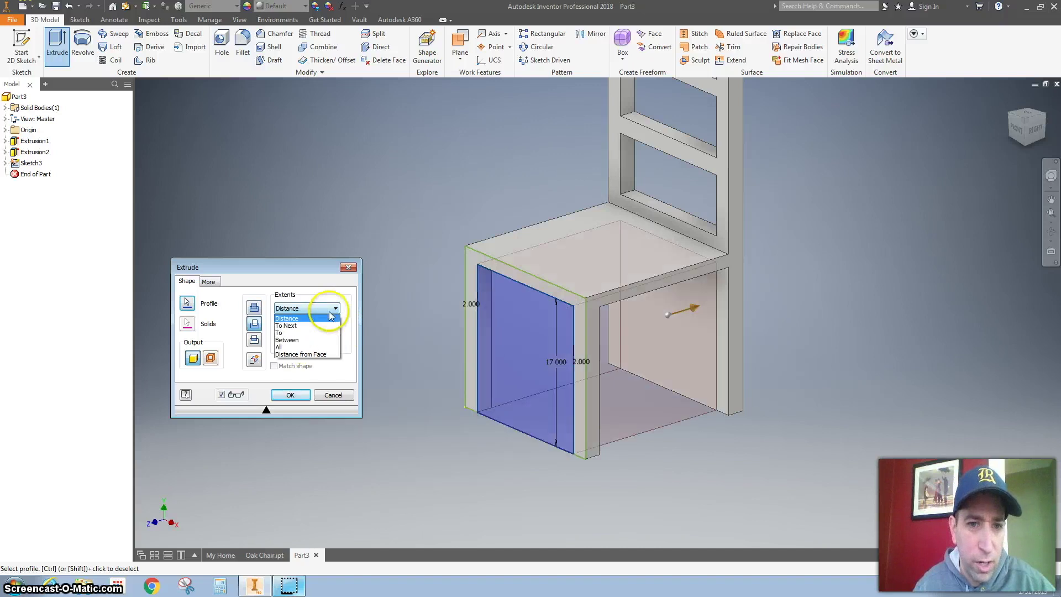
click(313, 327)
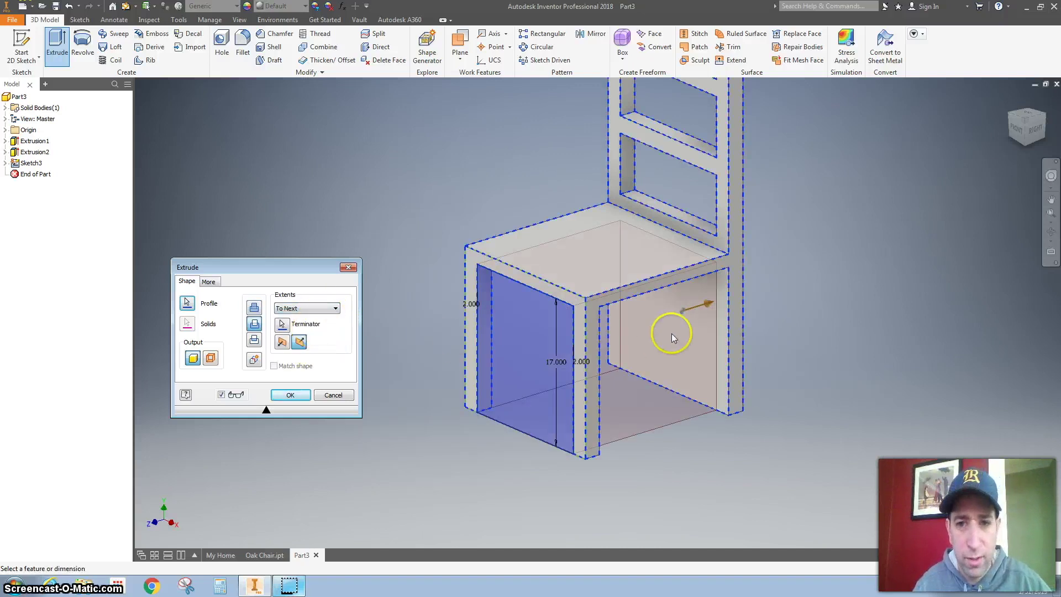
click(293, 395)
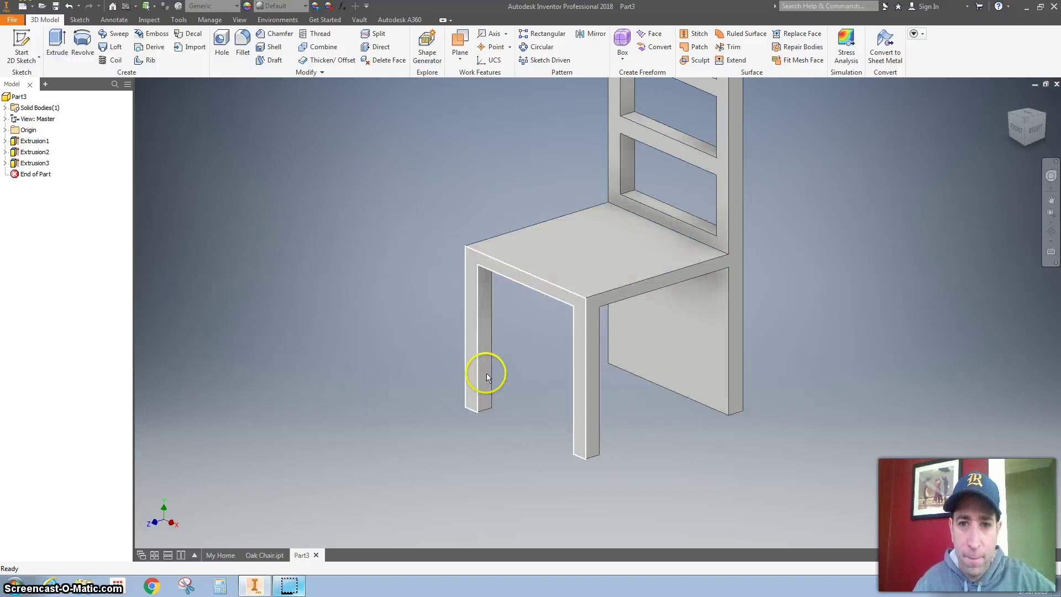
Start a sketch on the chair's back face and project its outline, openings and both inner vertical edges
click(1045, 117)
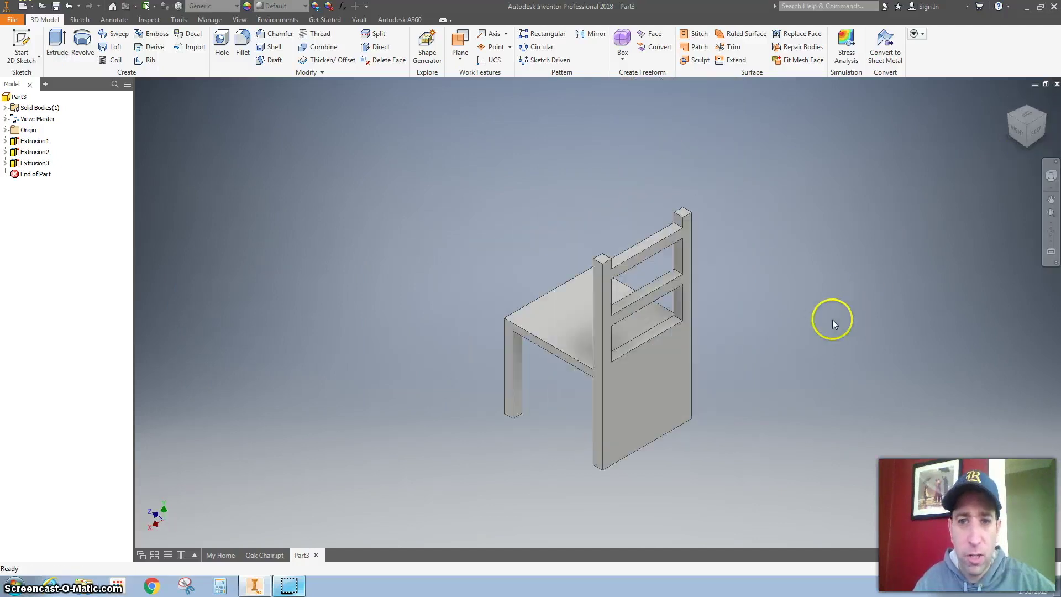
click(635, 397)
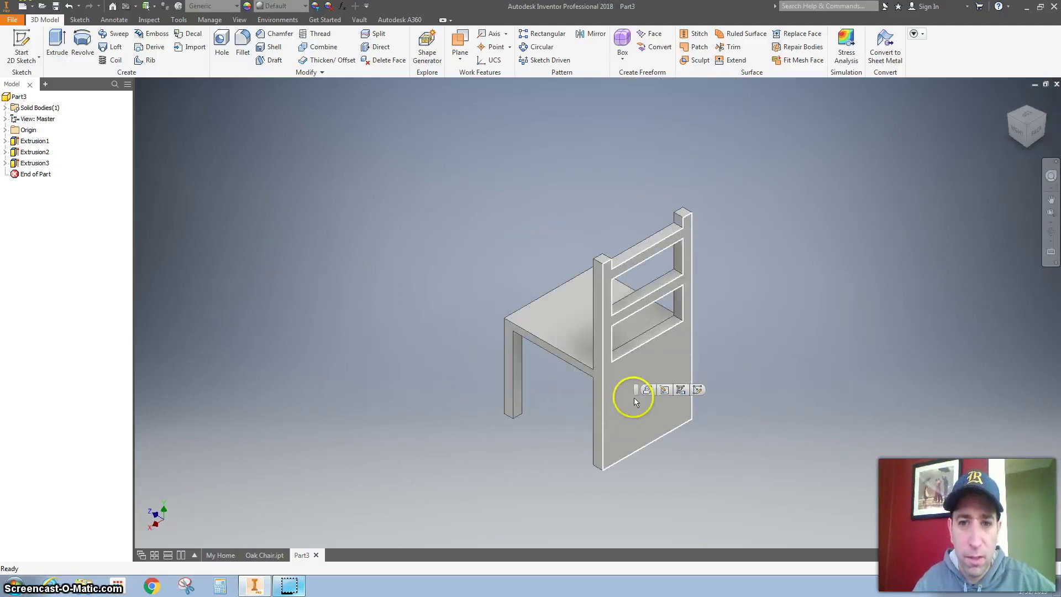
click(698, 390)
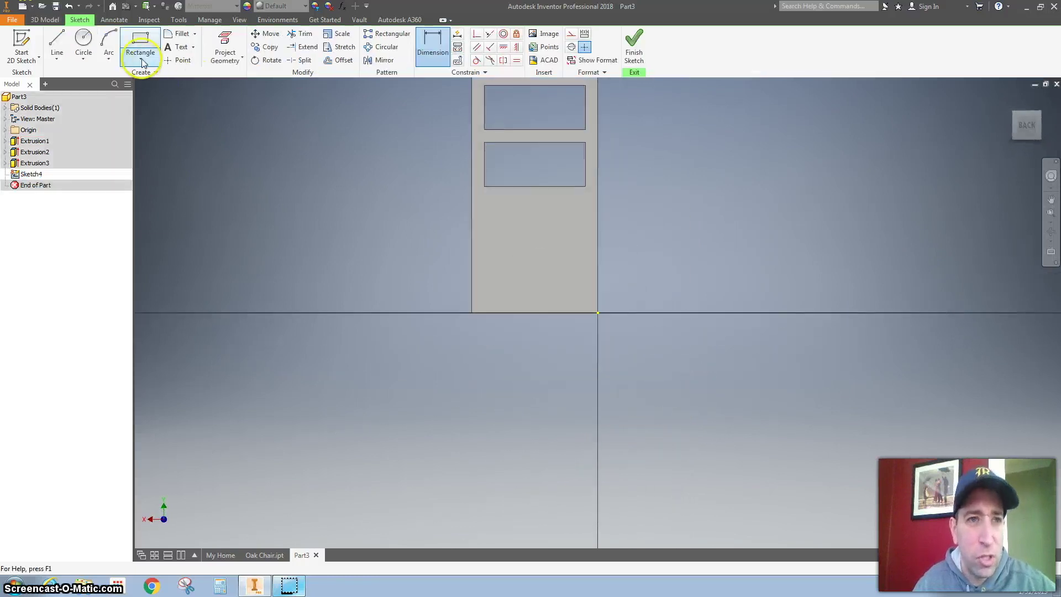
click(223, 43)
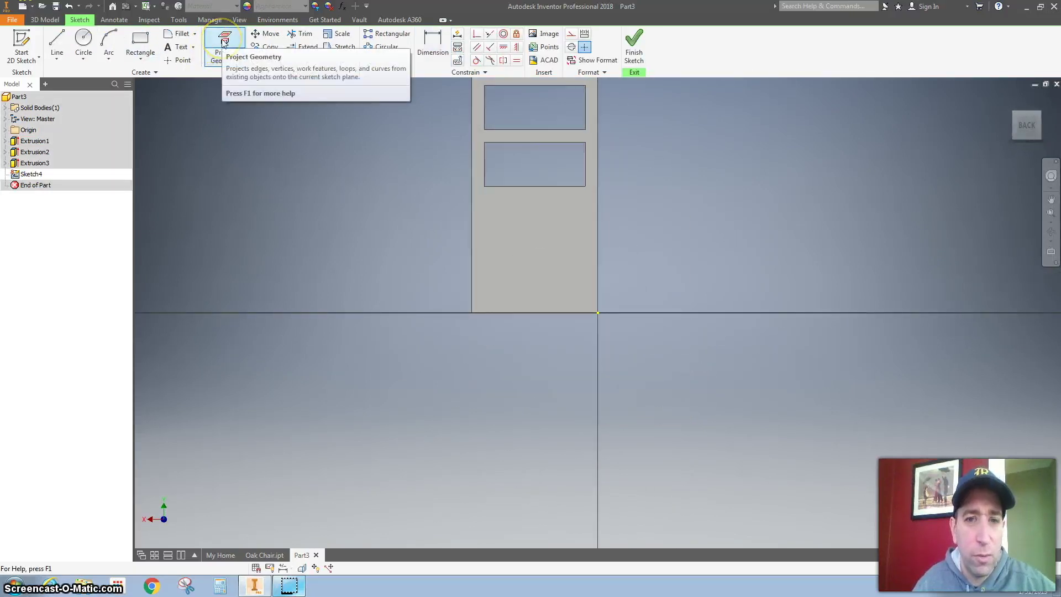
click(544, 267)
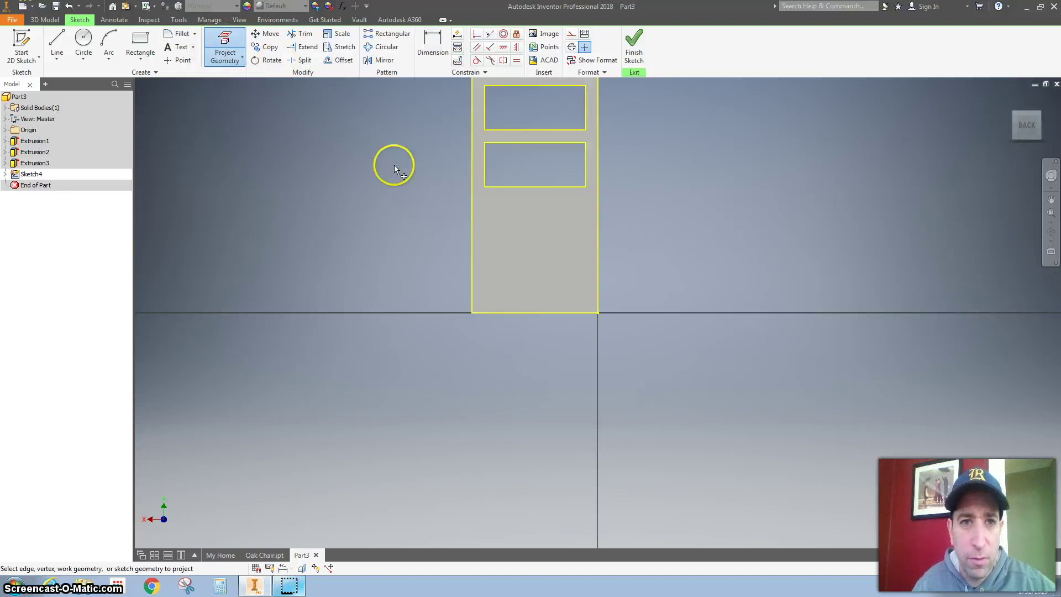
click(484, 256)
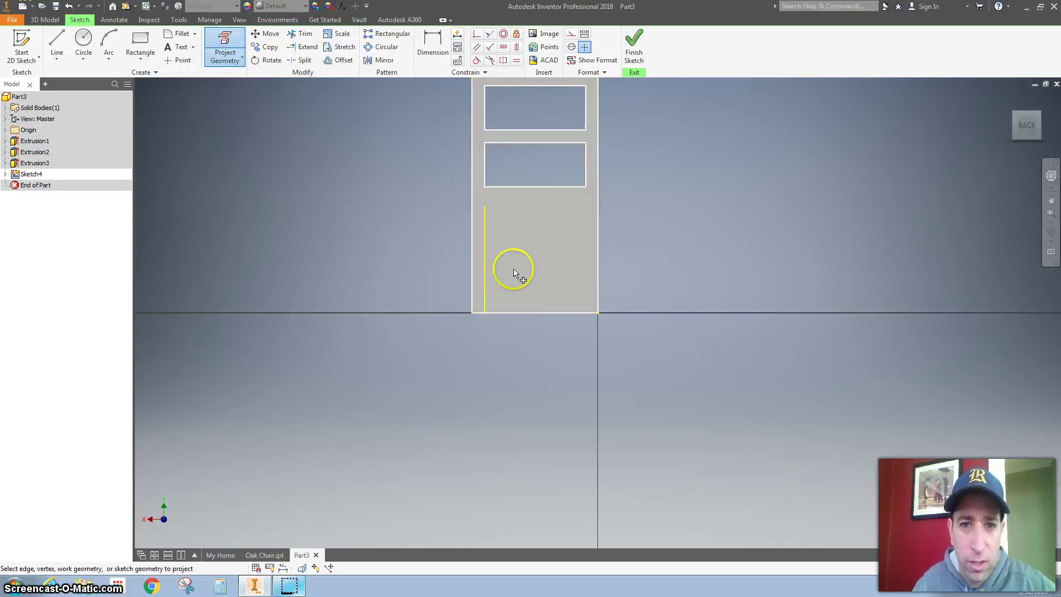
click(585, 262)
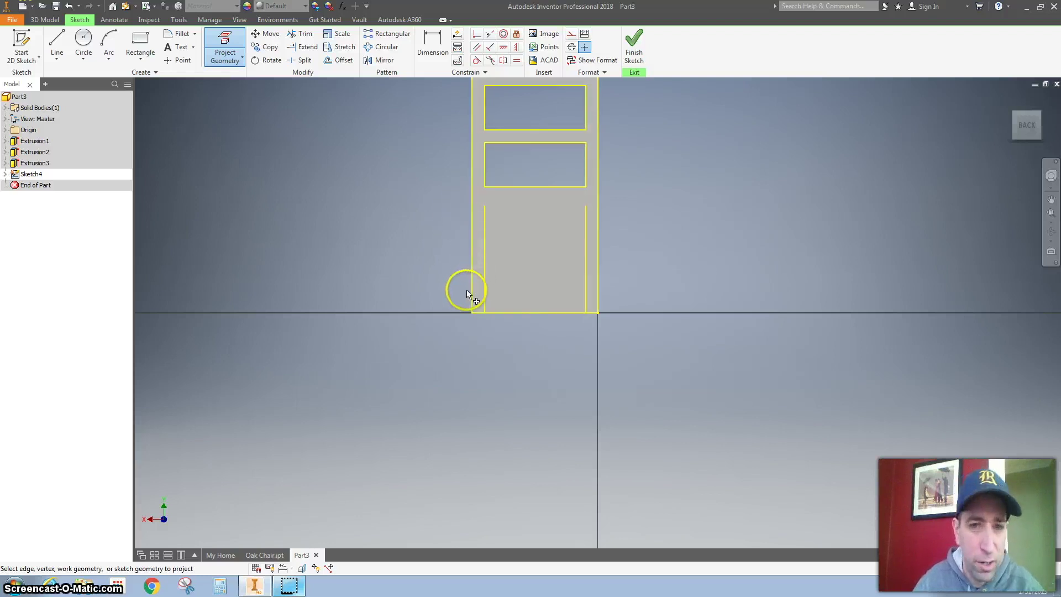
shift+middle_drag(465, 290, 457, 249)
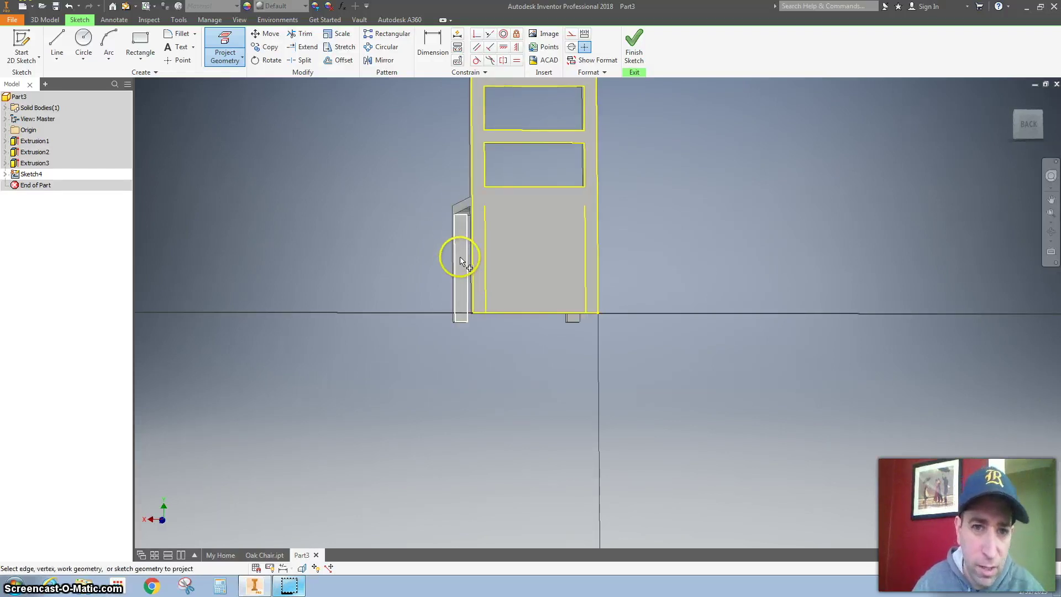
click(1026, 122)
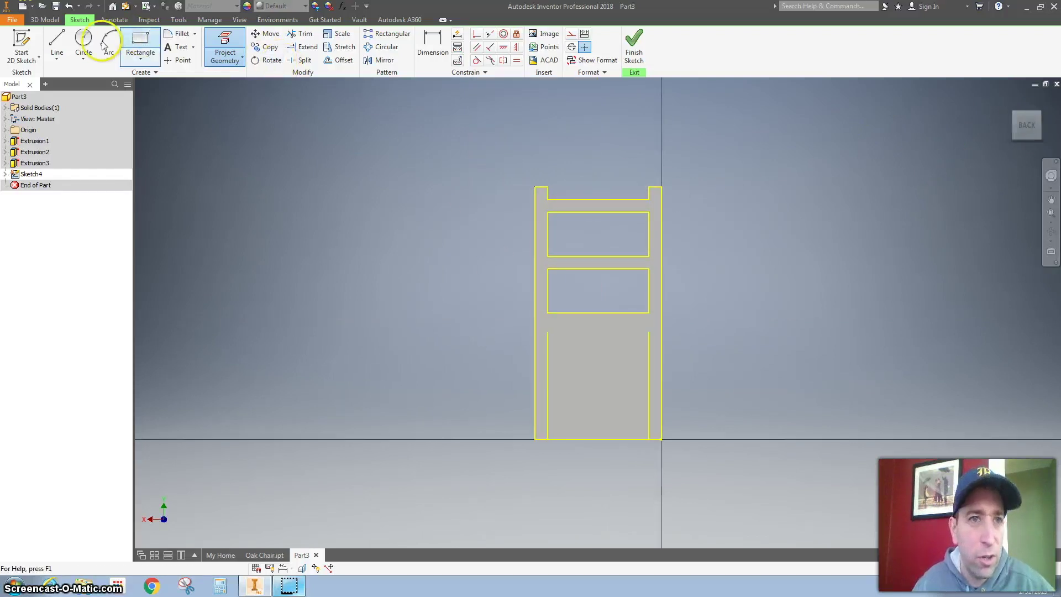
Draw a rectangle between the back legs from the bottom-left inner corner up below the seat
click(139, 41)
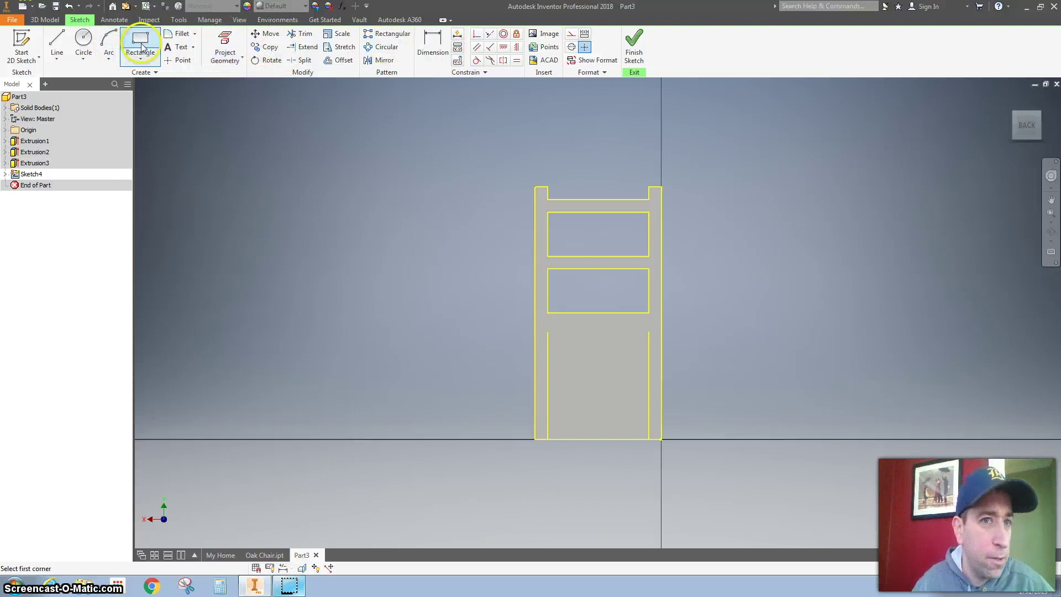
click(547, 439)
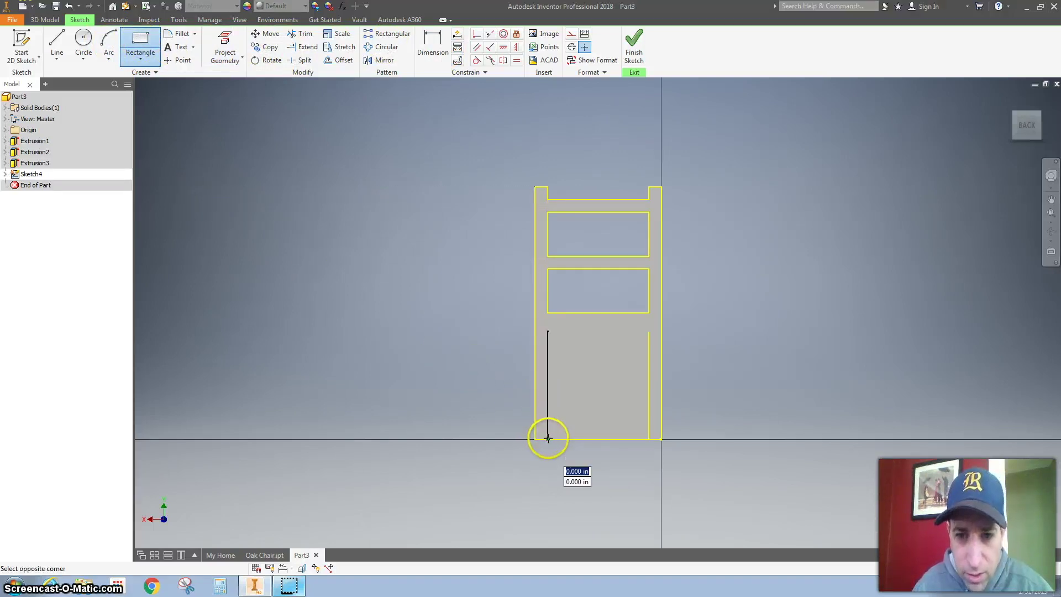
click(648, 350)
Dimension the rectangle 16 wide by 16 high and finish the sketch
click(432, 44)
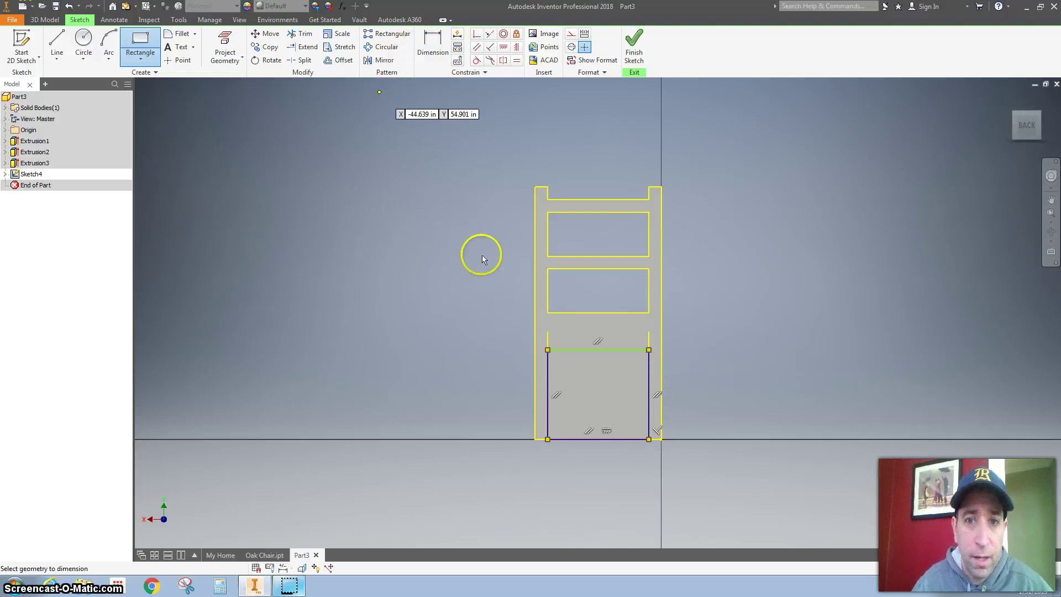
click(620, 350)
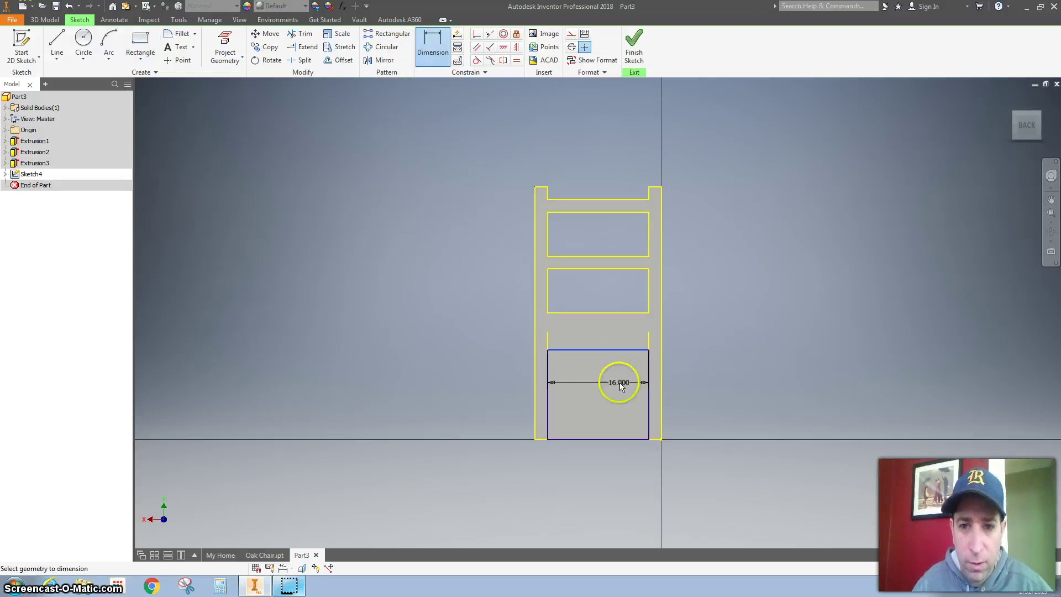
click(618, 439)
click(614, 397)
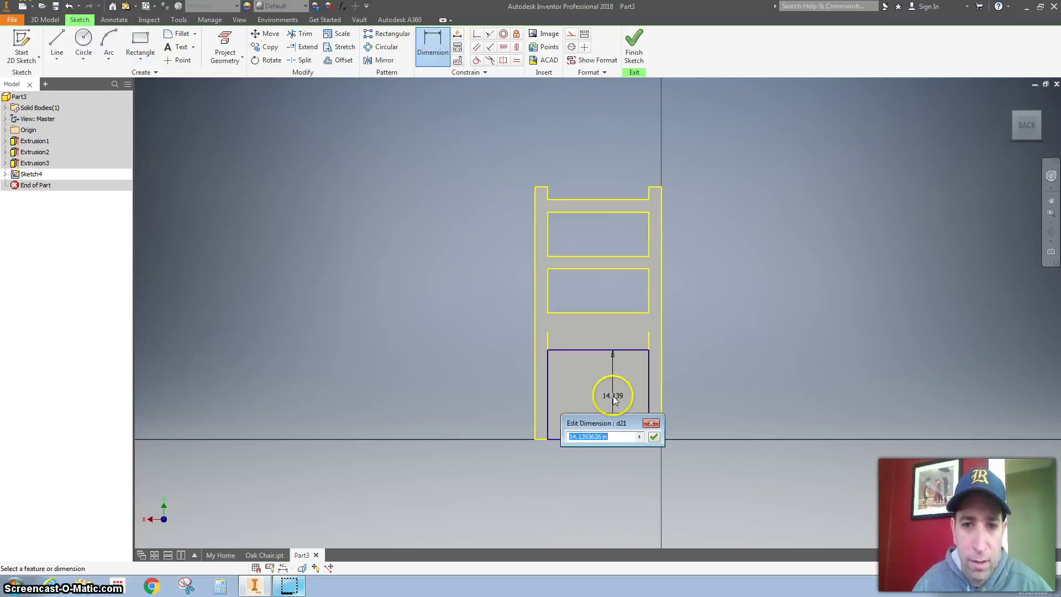
scroll(615, 379, up, 3)
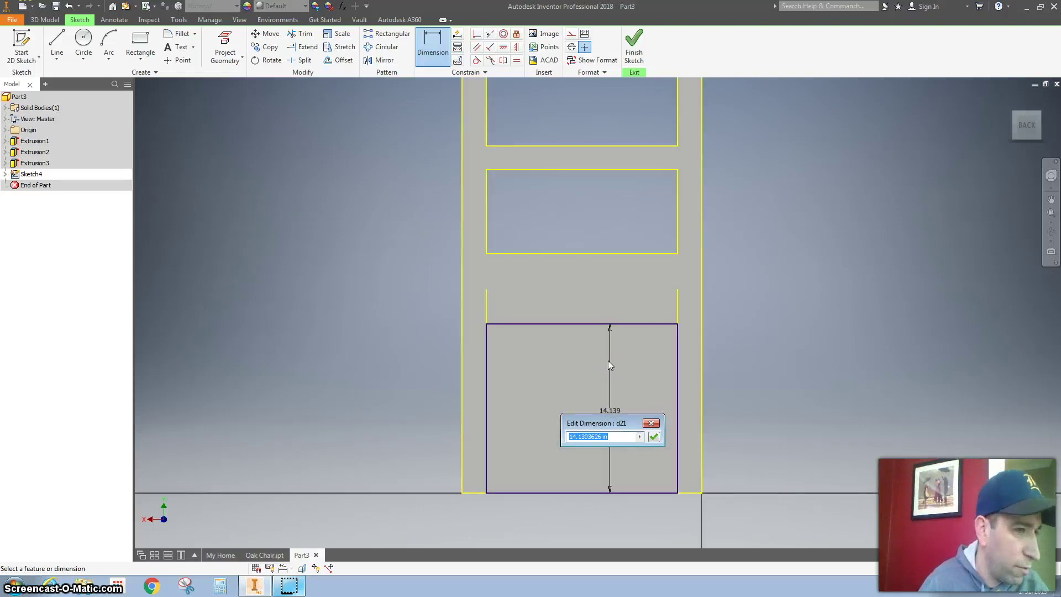
text(16)
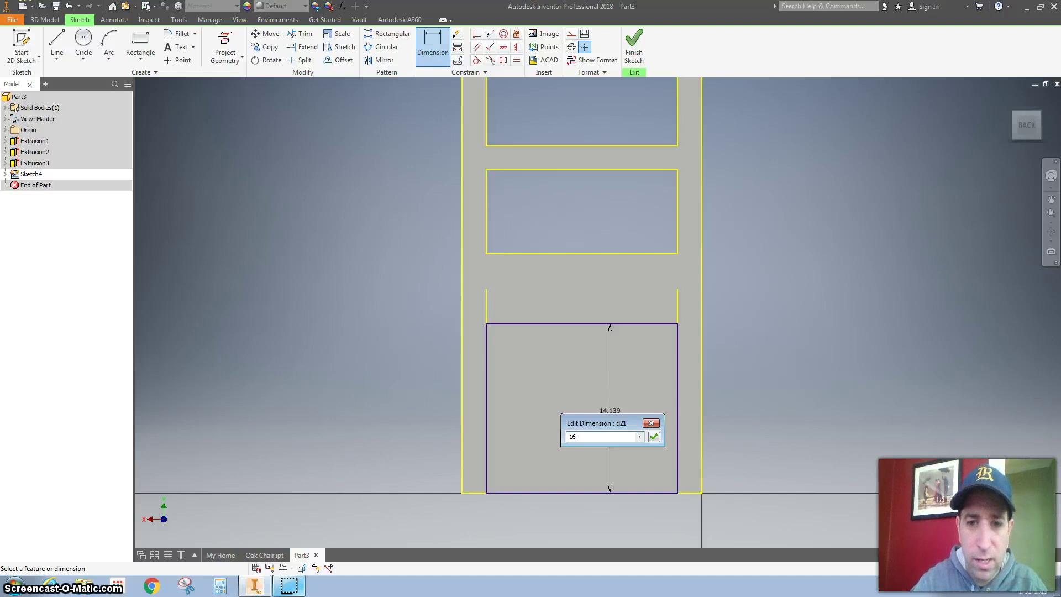
key(Return)
click(634, 43)
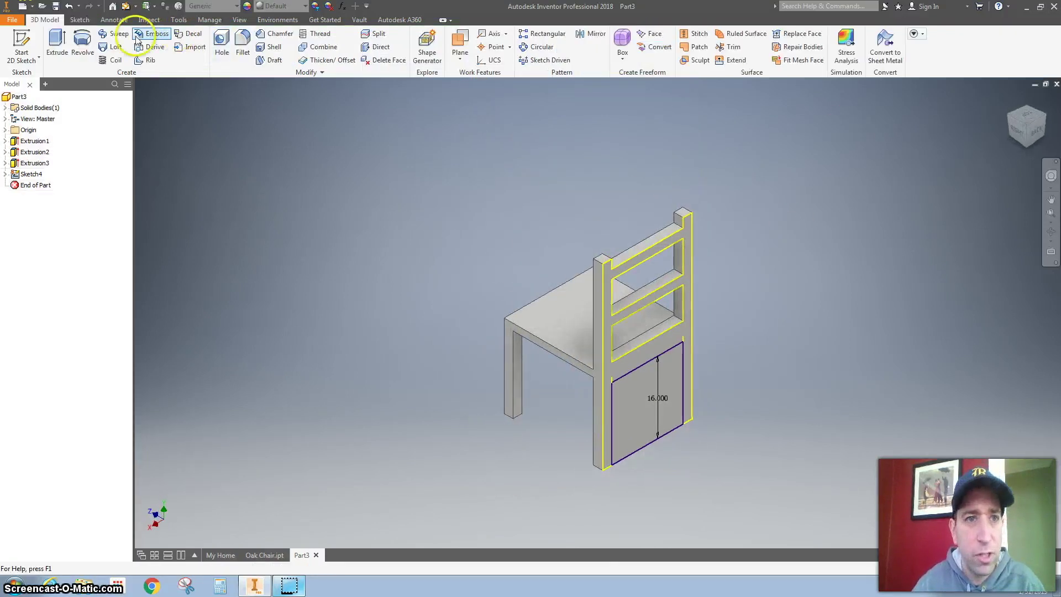
Cut-extrude the lower back rectangle into the chair with To Next extents, removing the panel
click(57, 43)
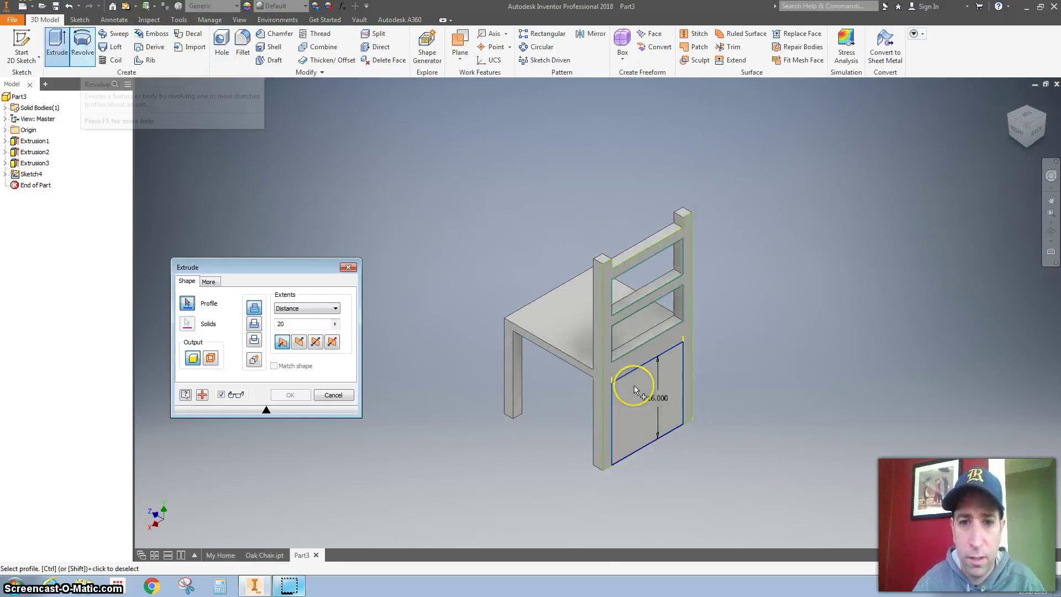
click(610, 387)
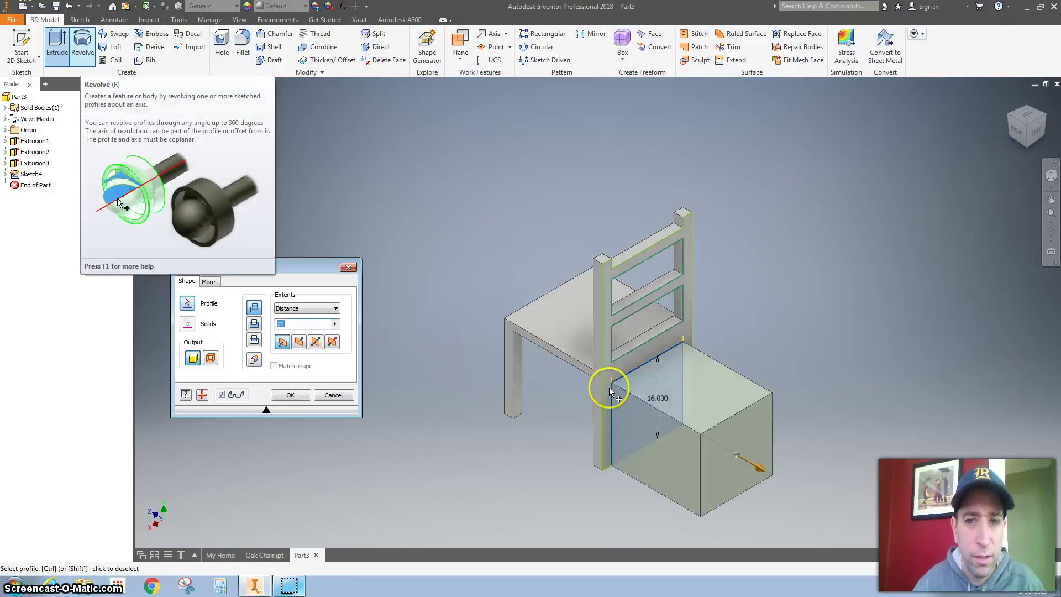
click(299, 342)
click(332, 309)
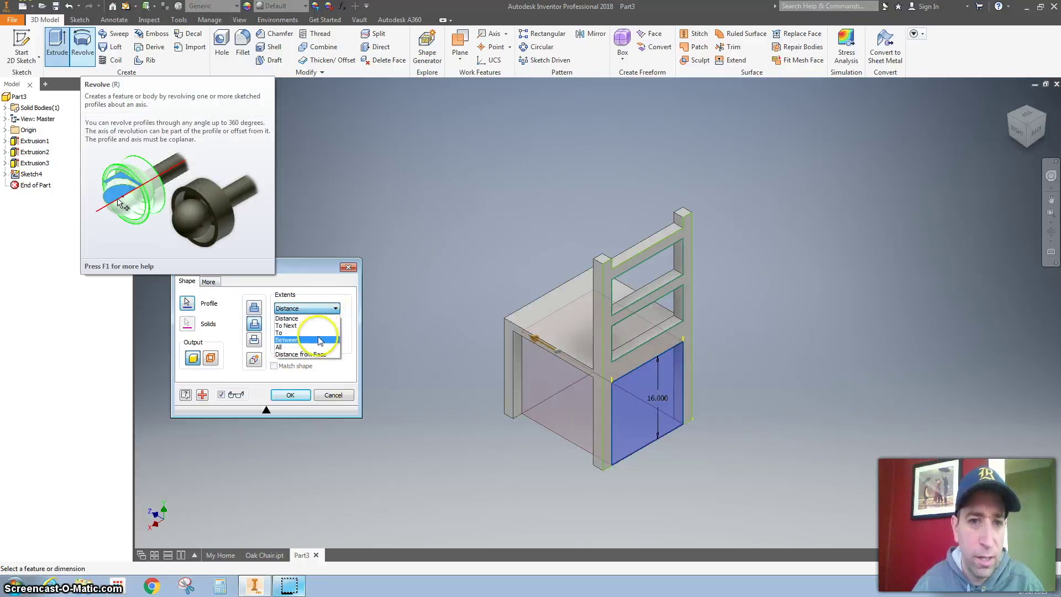
click(319, 328)
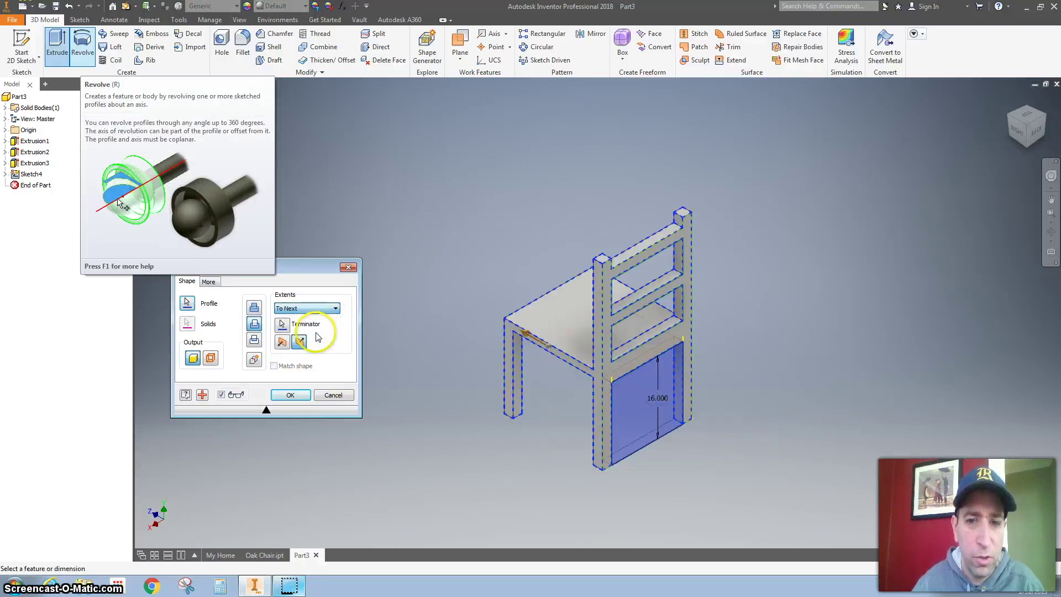
click(290, 395)
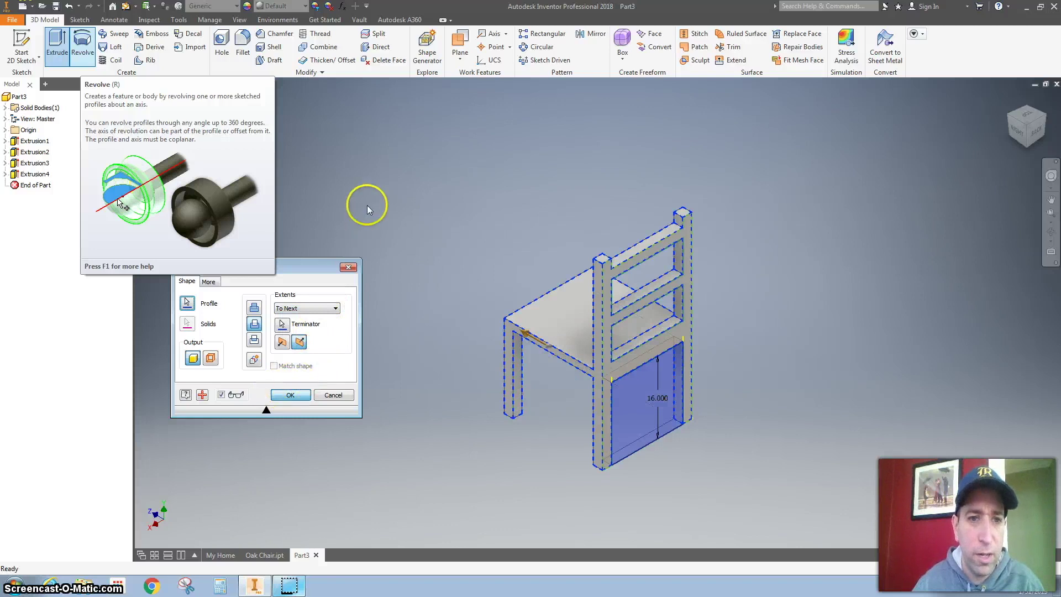
click(213, 6)
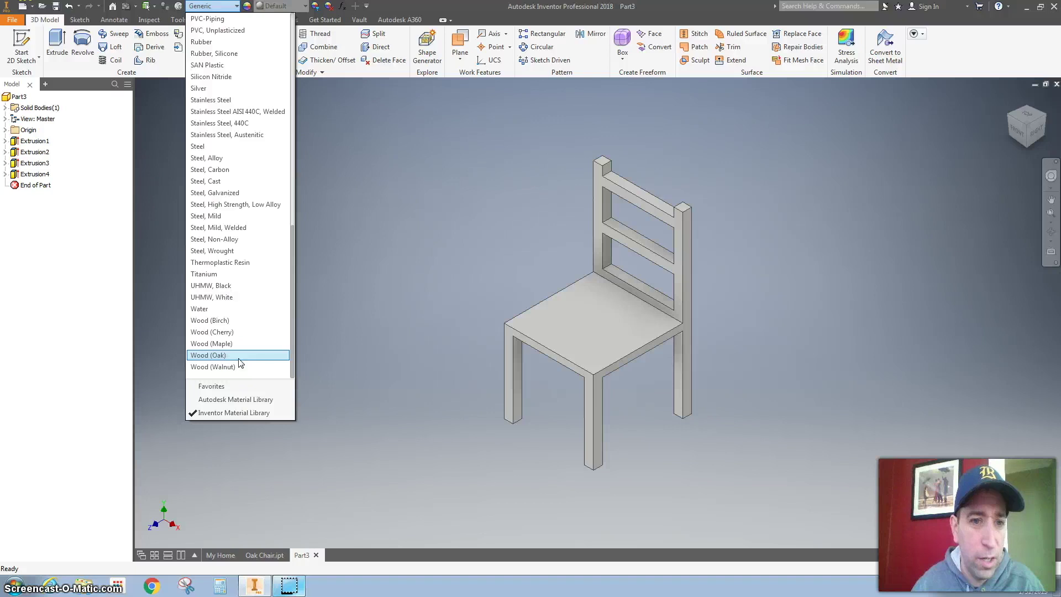
Apply the Wood (Oak) material to the whole chair
click(239, 357)
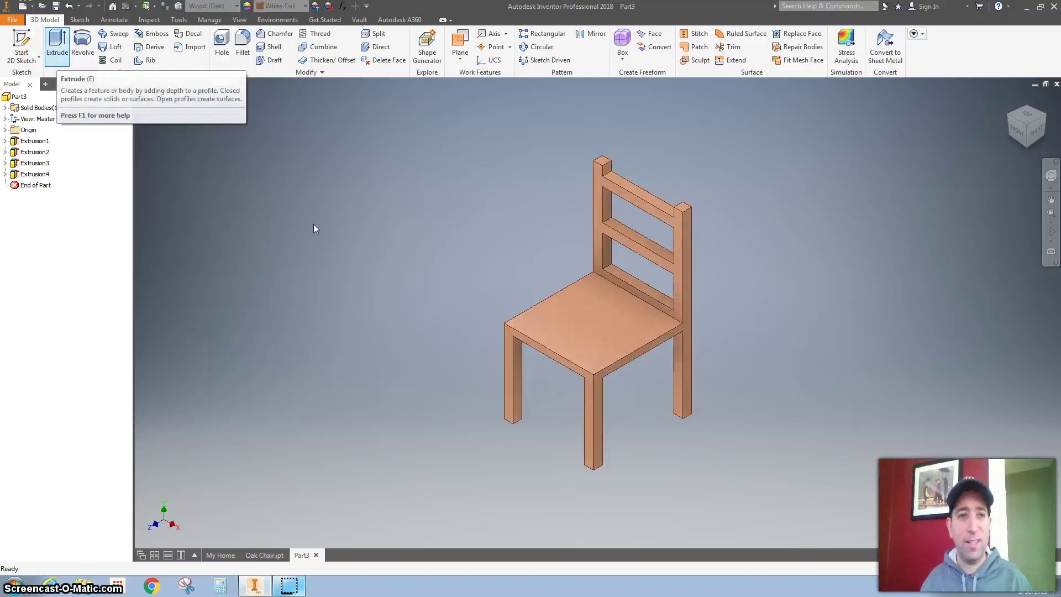
click(386, 215)
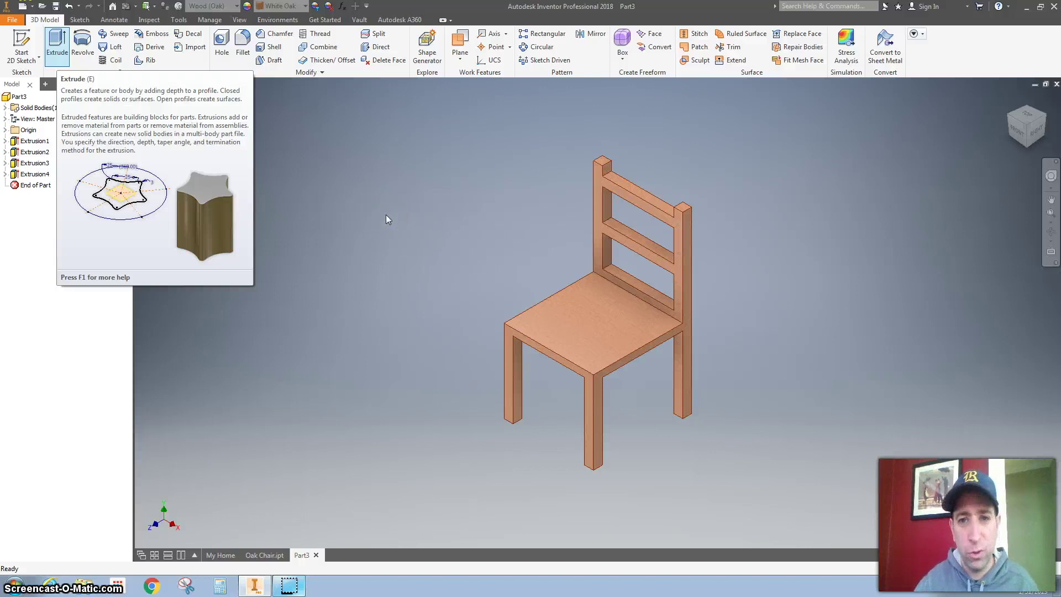